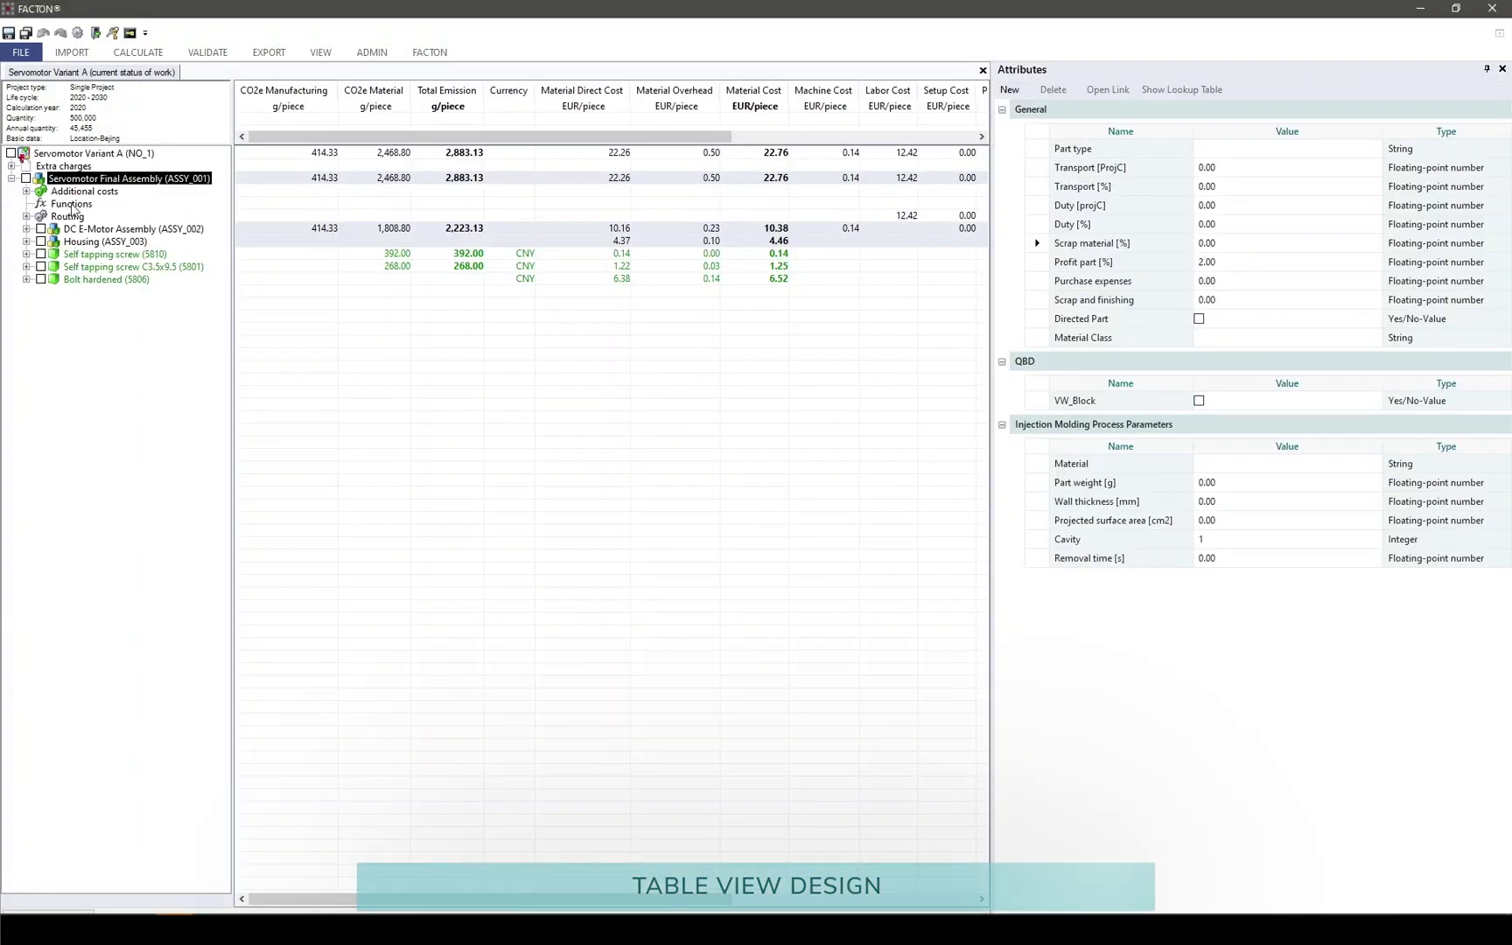
- Select the Servomotor Variant A project and leave its Comment value as Standardwert
{"action": "left_click", "coordinate": [84, 155]}
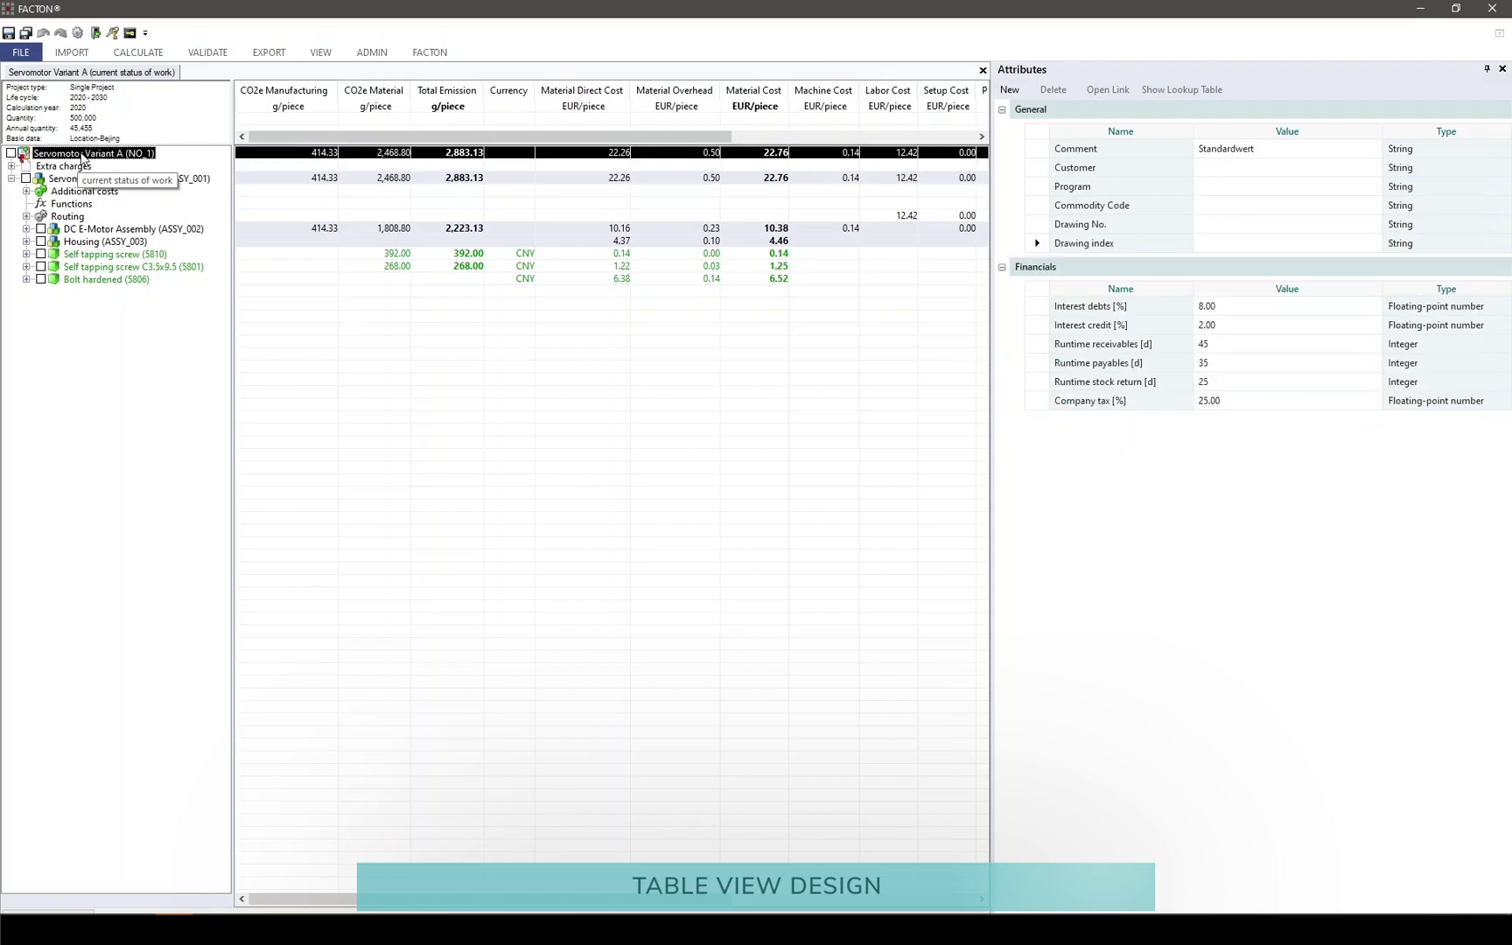
{"action": "left_click", "coordinate": [1371, 149]}
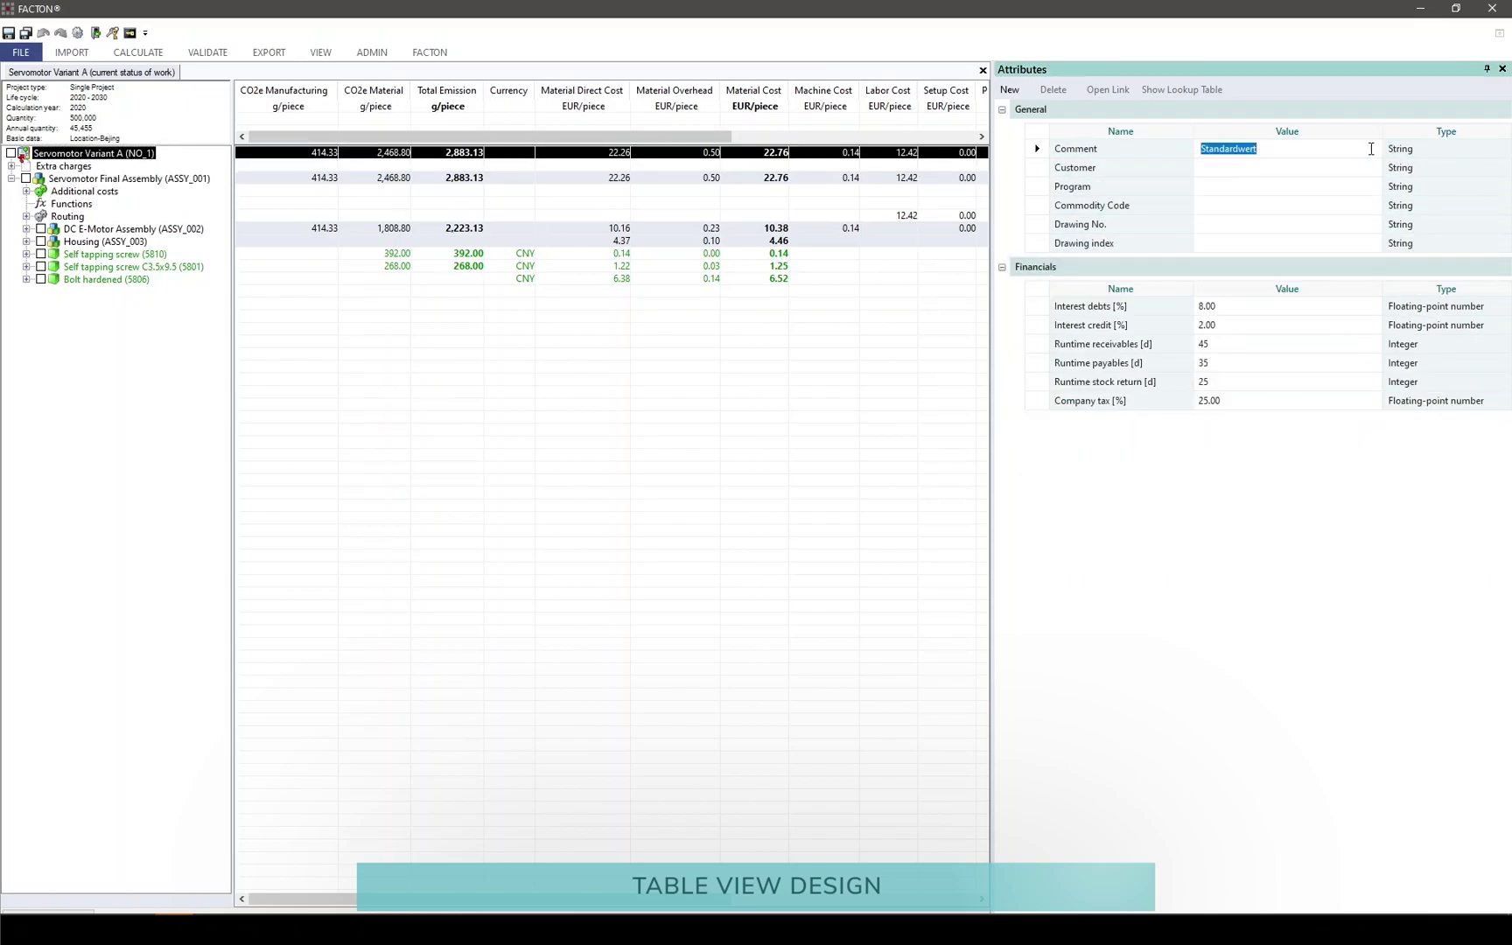
{"action": "left_click", "coordinate": [1348, 168]}
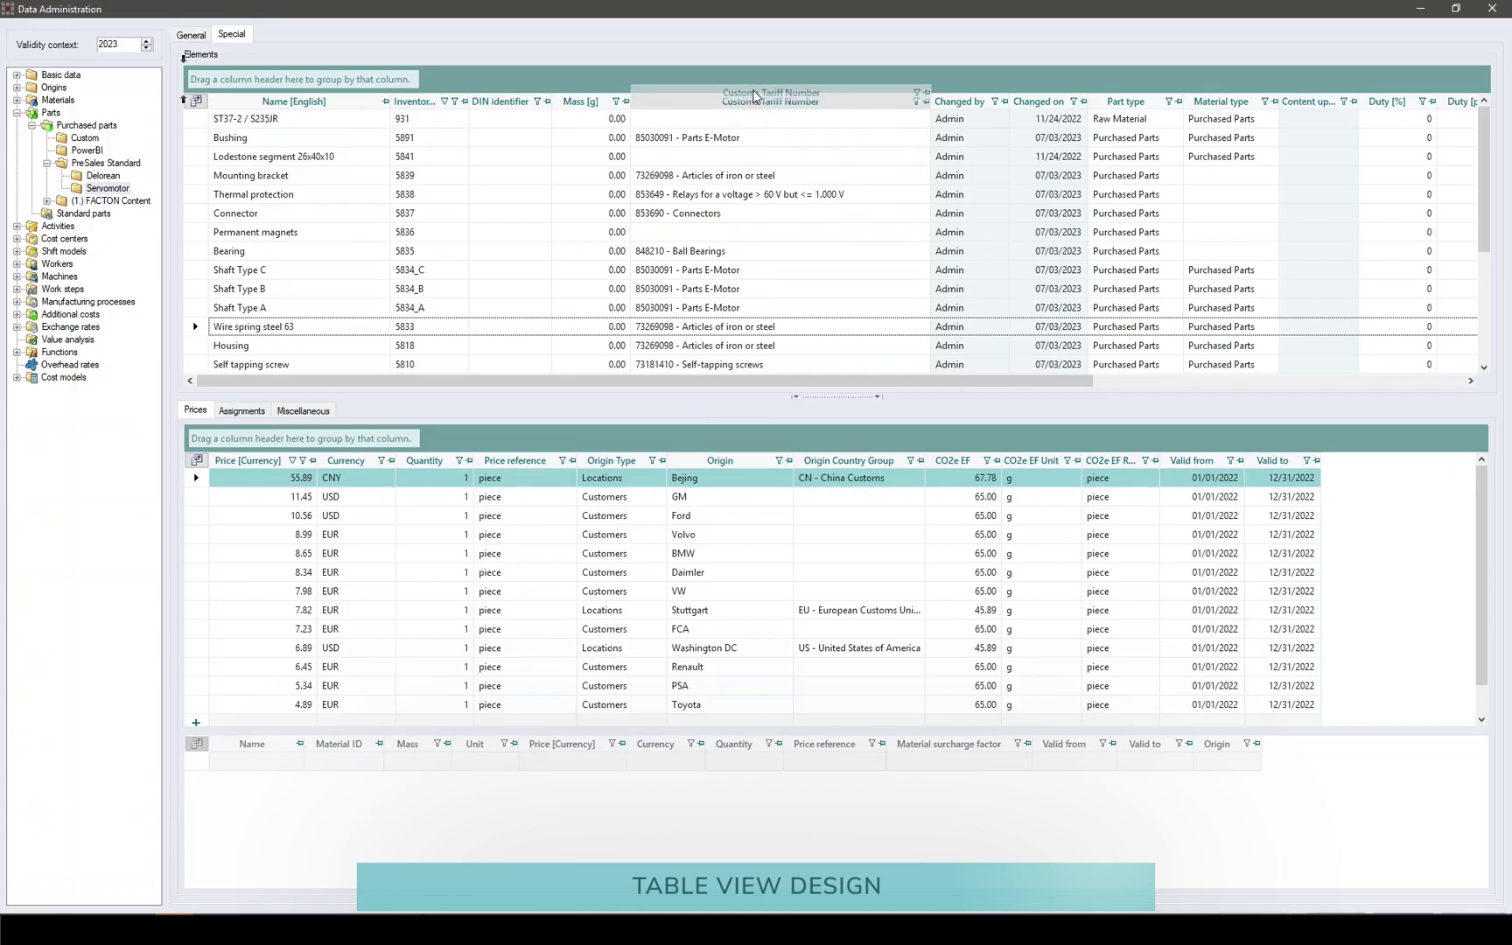
- Group the purchased parts by customs tariff number, check the Parts E-Motor group, then ungroup
{"action": "left_click_drag", "start_coordinate": [753, 108], "coordinate": [752, 89]}
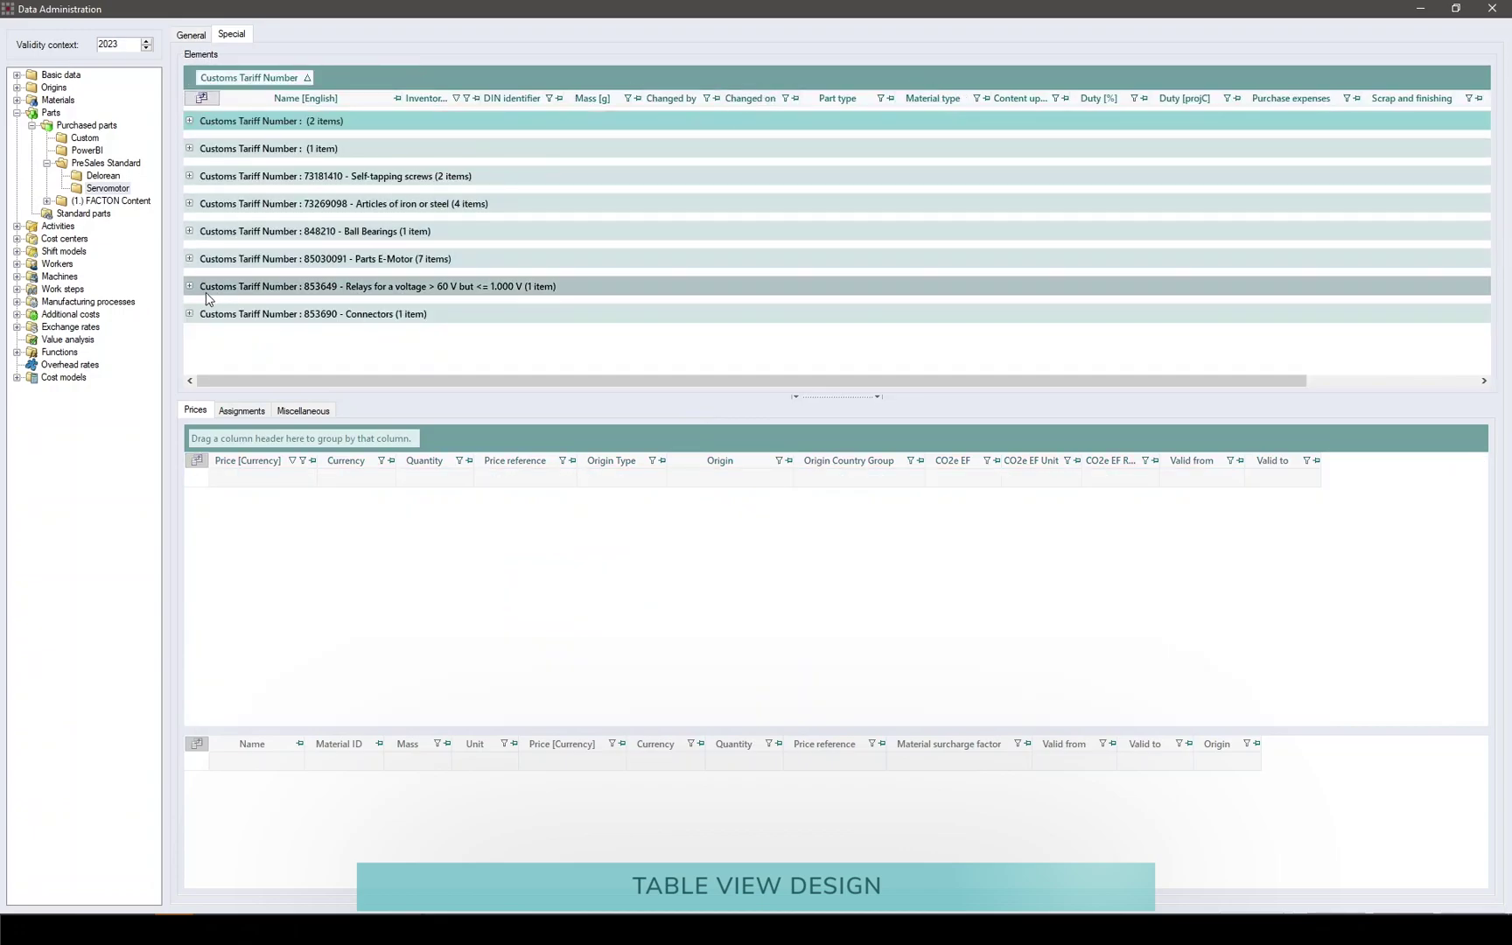
{"action": "left_click", "coordinate": [189, 259]}
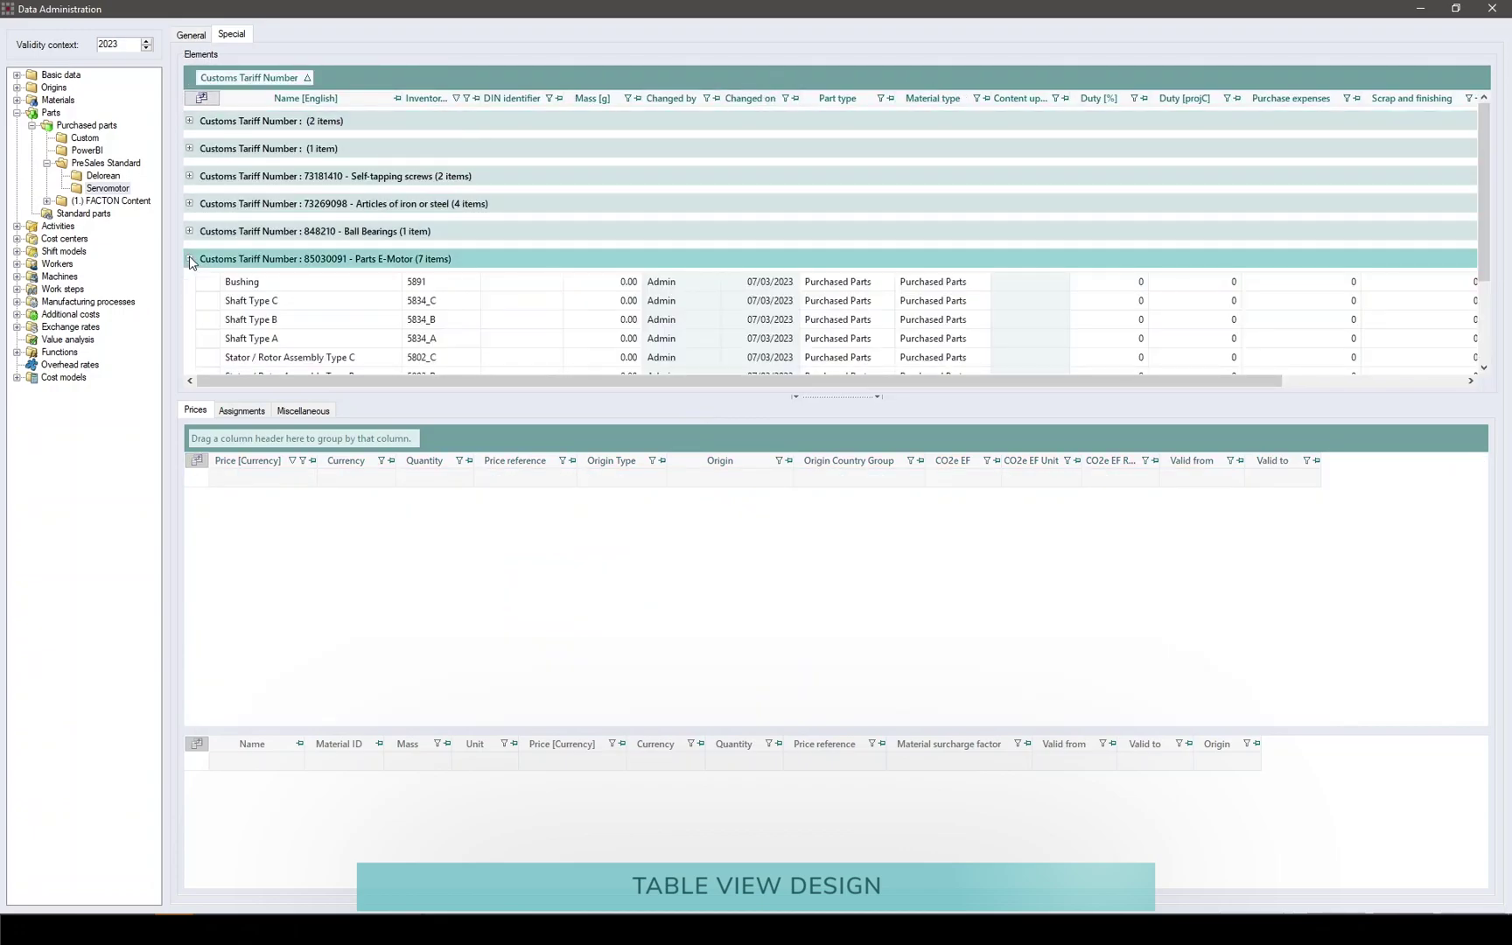
{"action": "left_click", "coordinate": [189, 259]}
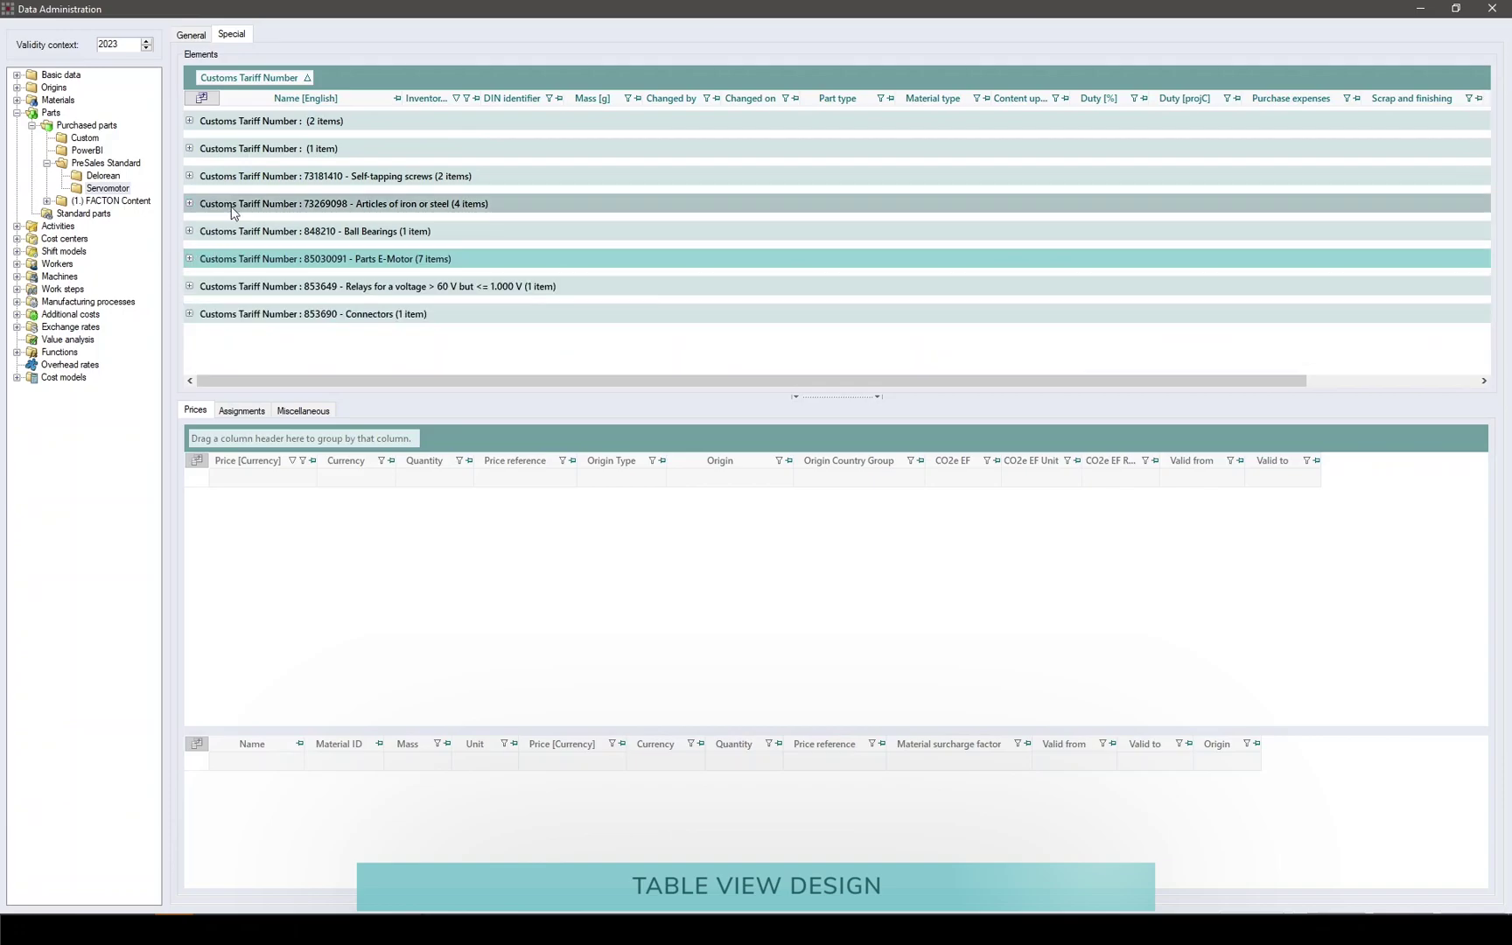
{"action": "left_click_drag", "start_coordinate": [290, 84], "coordinate": [555, 108]}
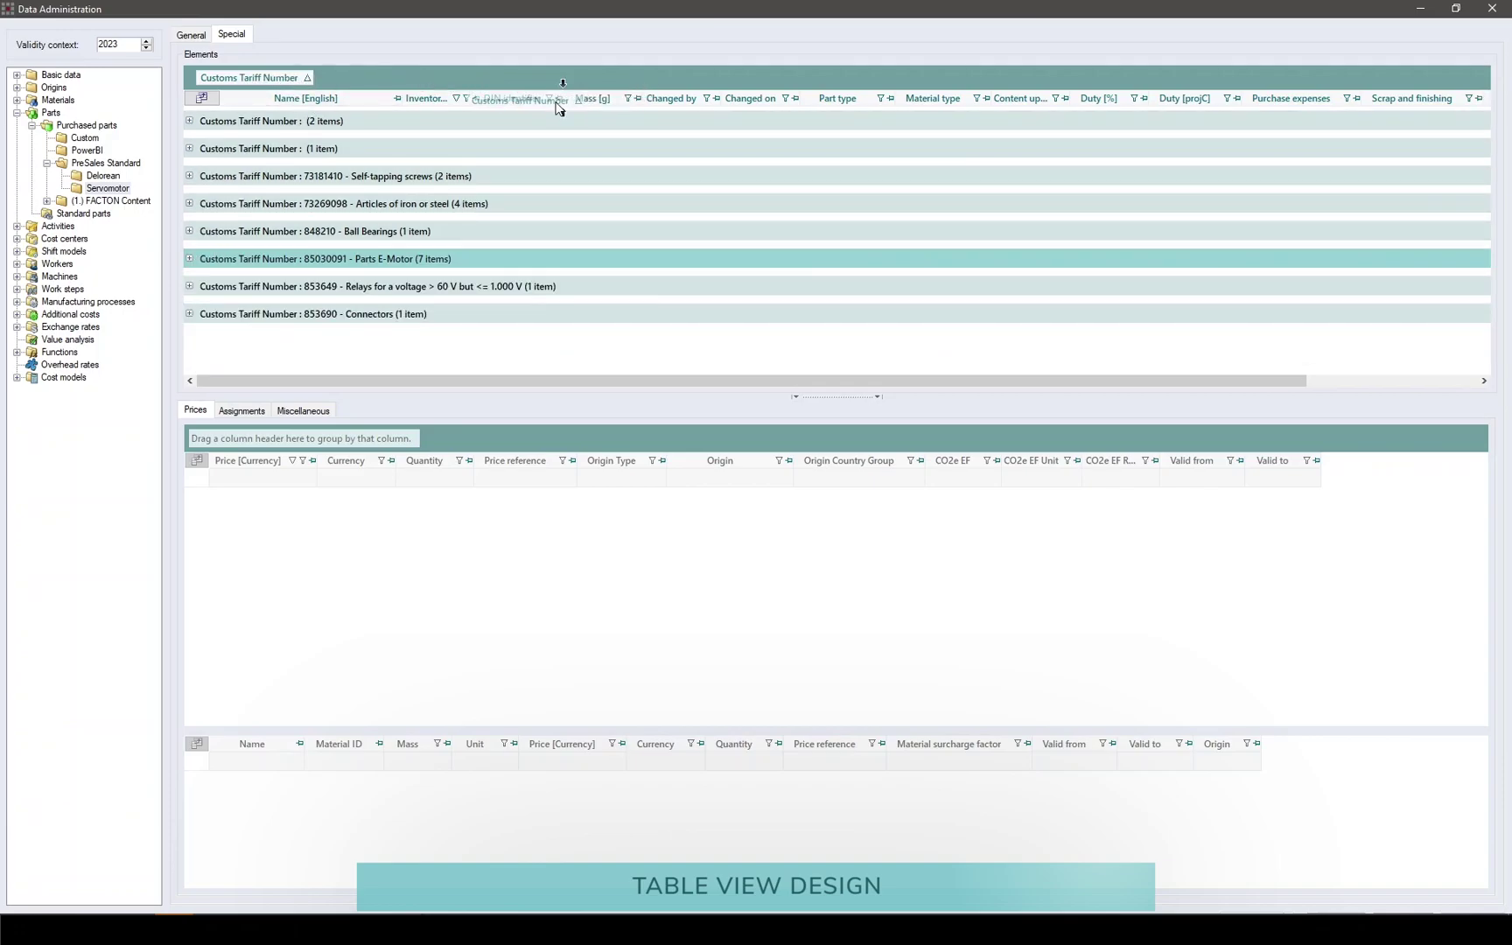
{"action": "left_click", "coordinate": [492, 160]}
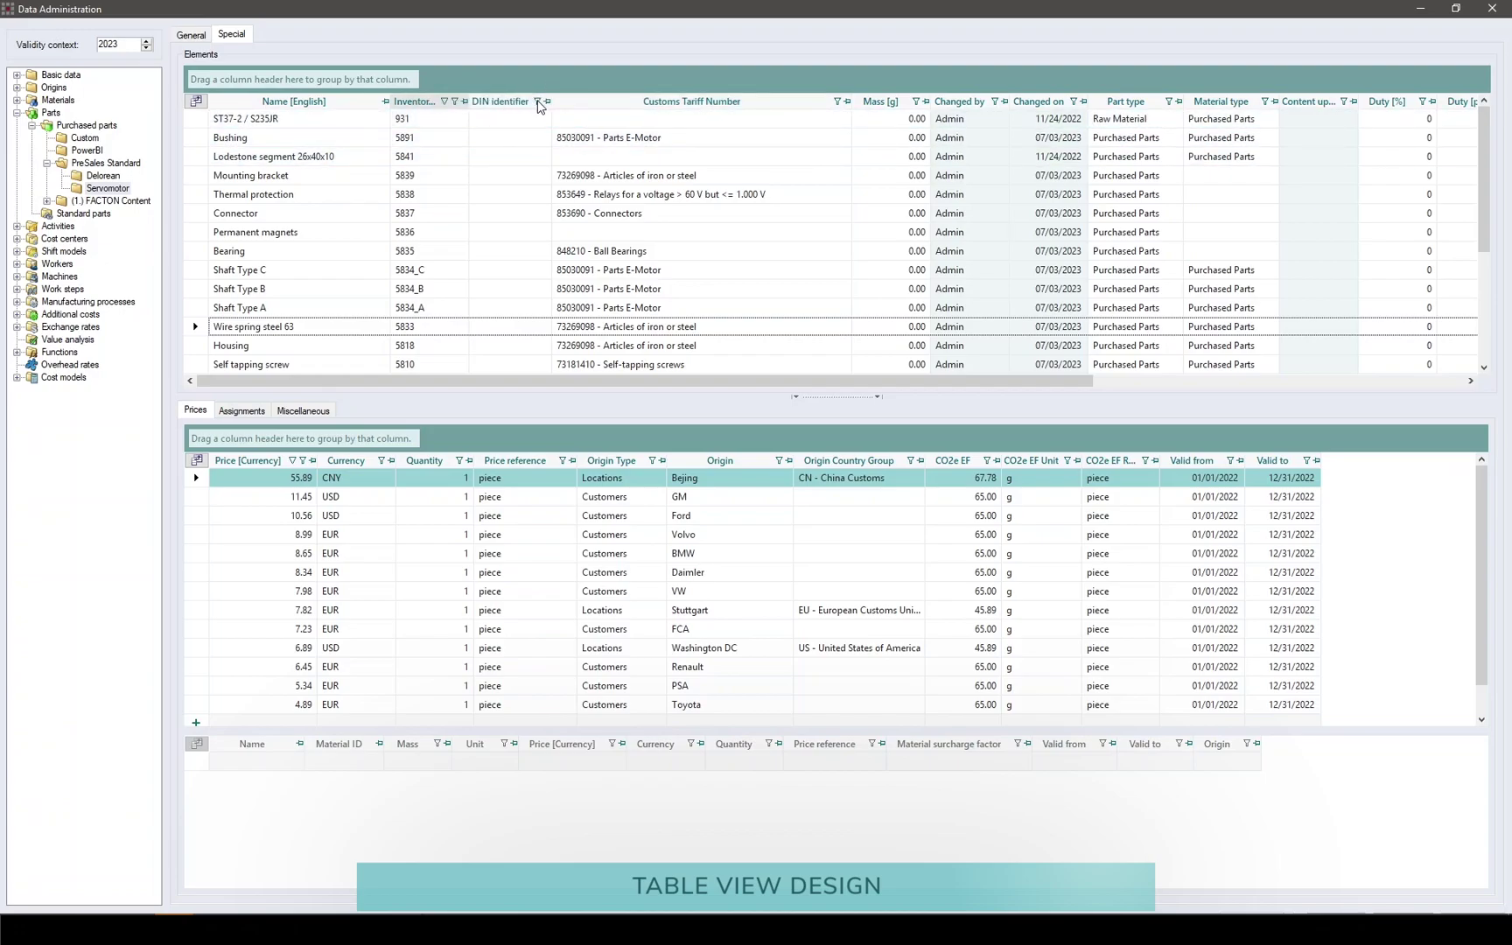
- Move the Inventory column after DIN identifier, sort by inventory number, and close administration
{"action": "left_click_drag", "start_coordinate": [416, 102], "coordinate": [542, 110]}
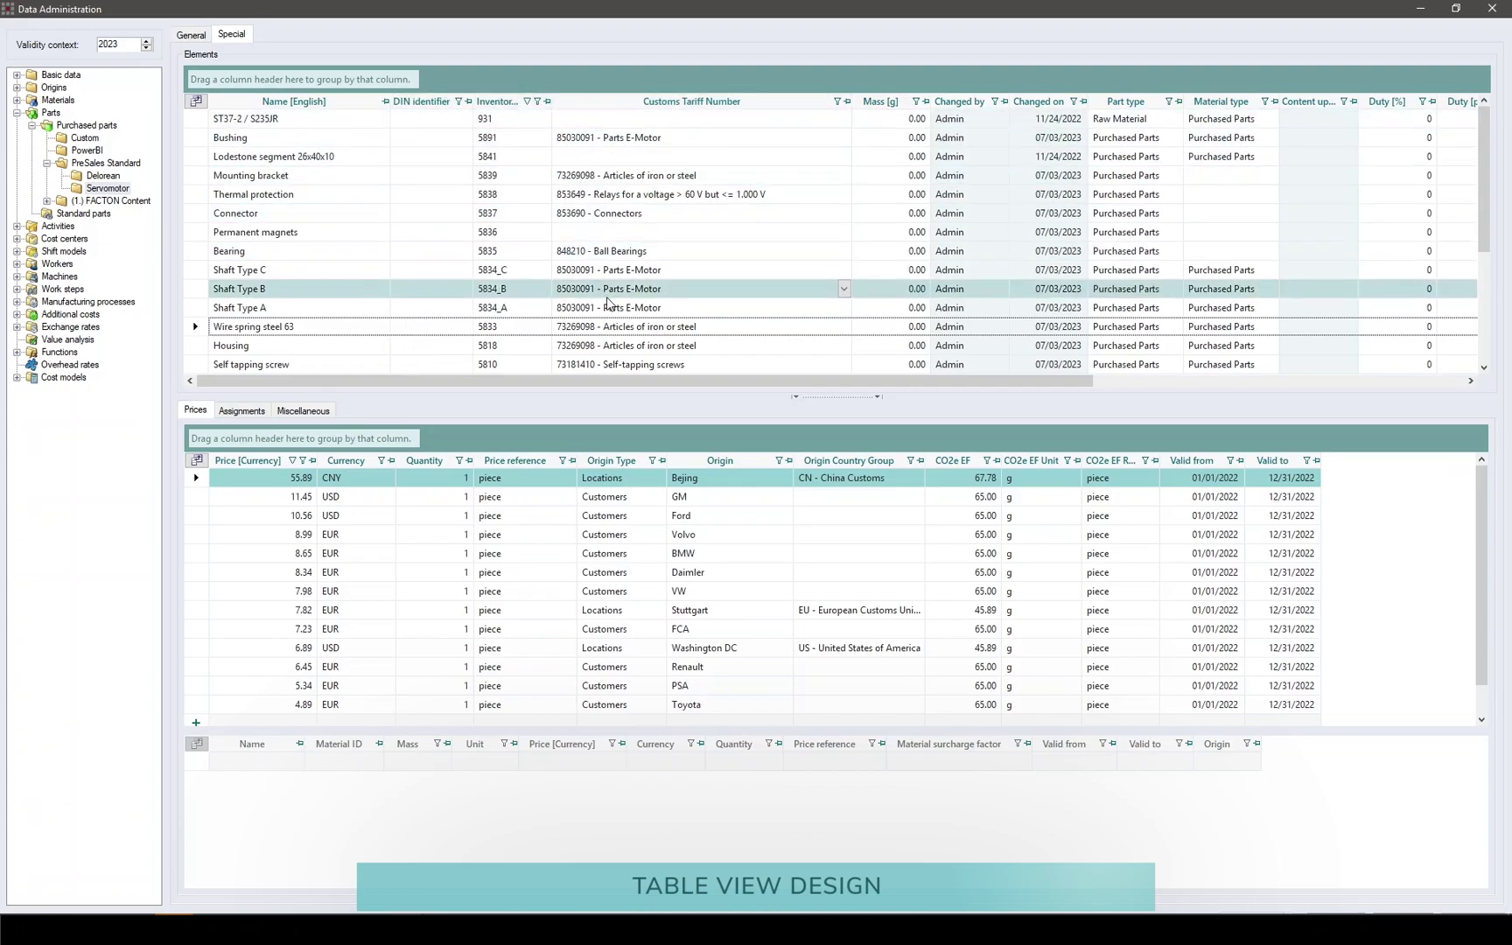
{"action": "left_click", "coordinate": [513, 108]}
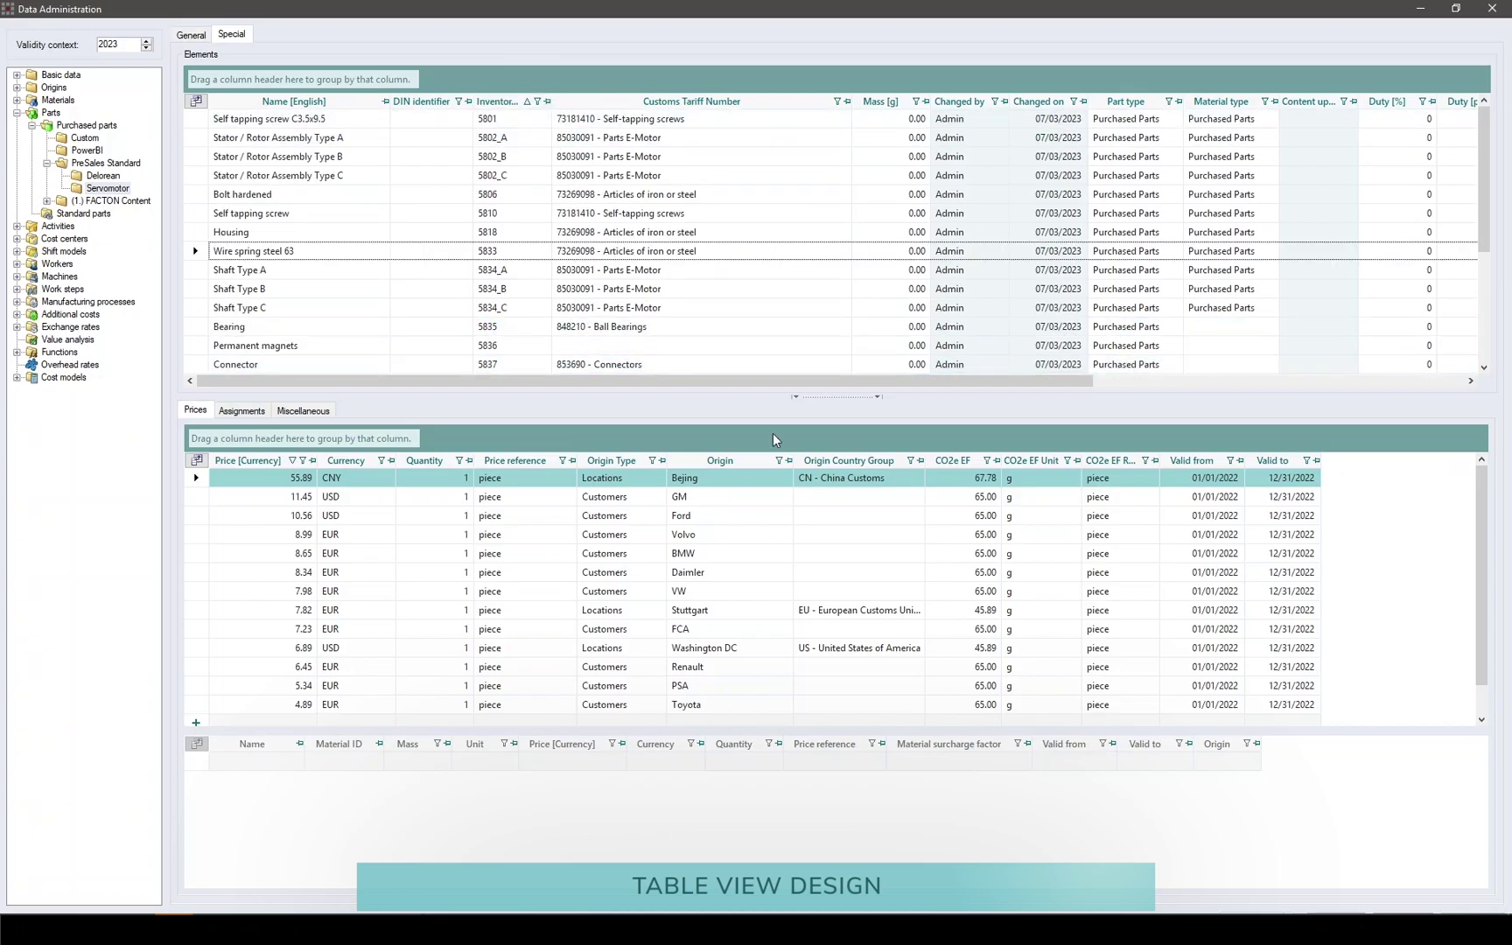
{"action": "left_click", "coordinate": [1492, 8]}
{"action": "left_click", "coordinate": [1495, 9]}
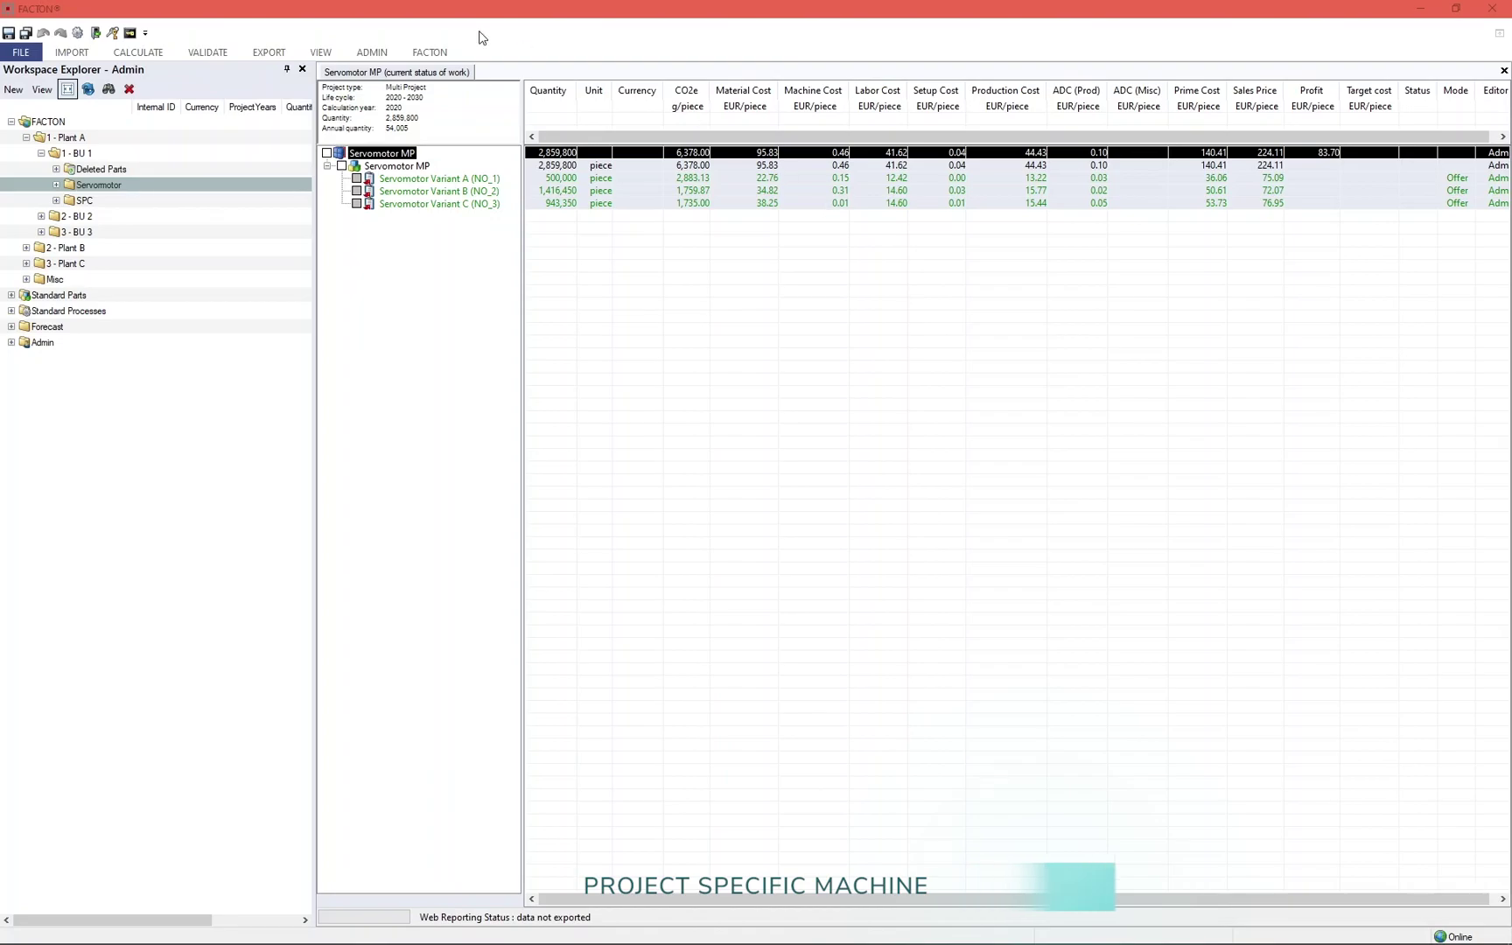
- Open Batch Data Administration for Servomotor MP with the Machine category selected
{"action": "left_click", "coordinate": [133, 55]}
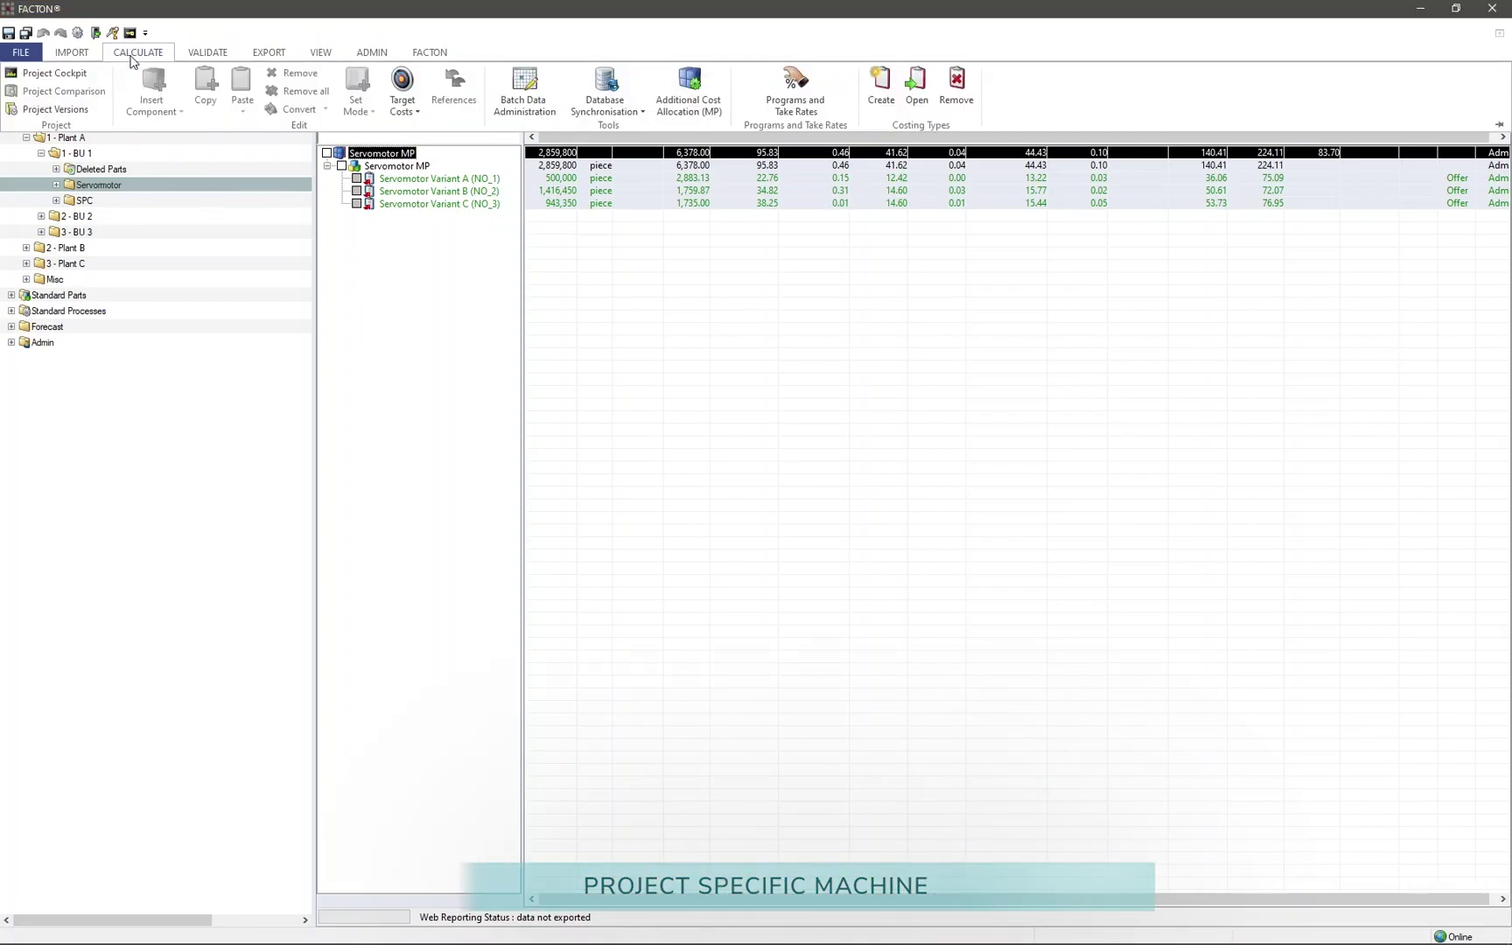
{"action": "left_click", "coordinate": [526, 94]}
{"action": "left_click", "coordinate": [591, 254]}
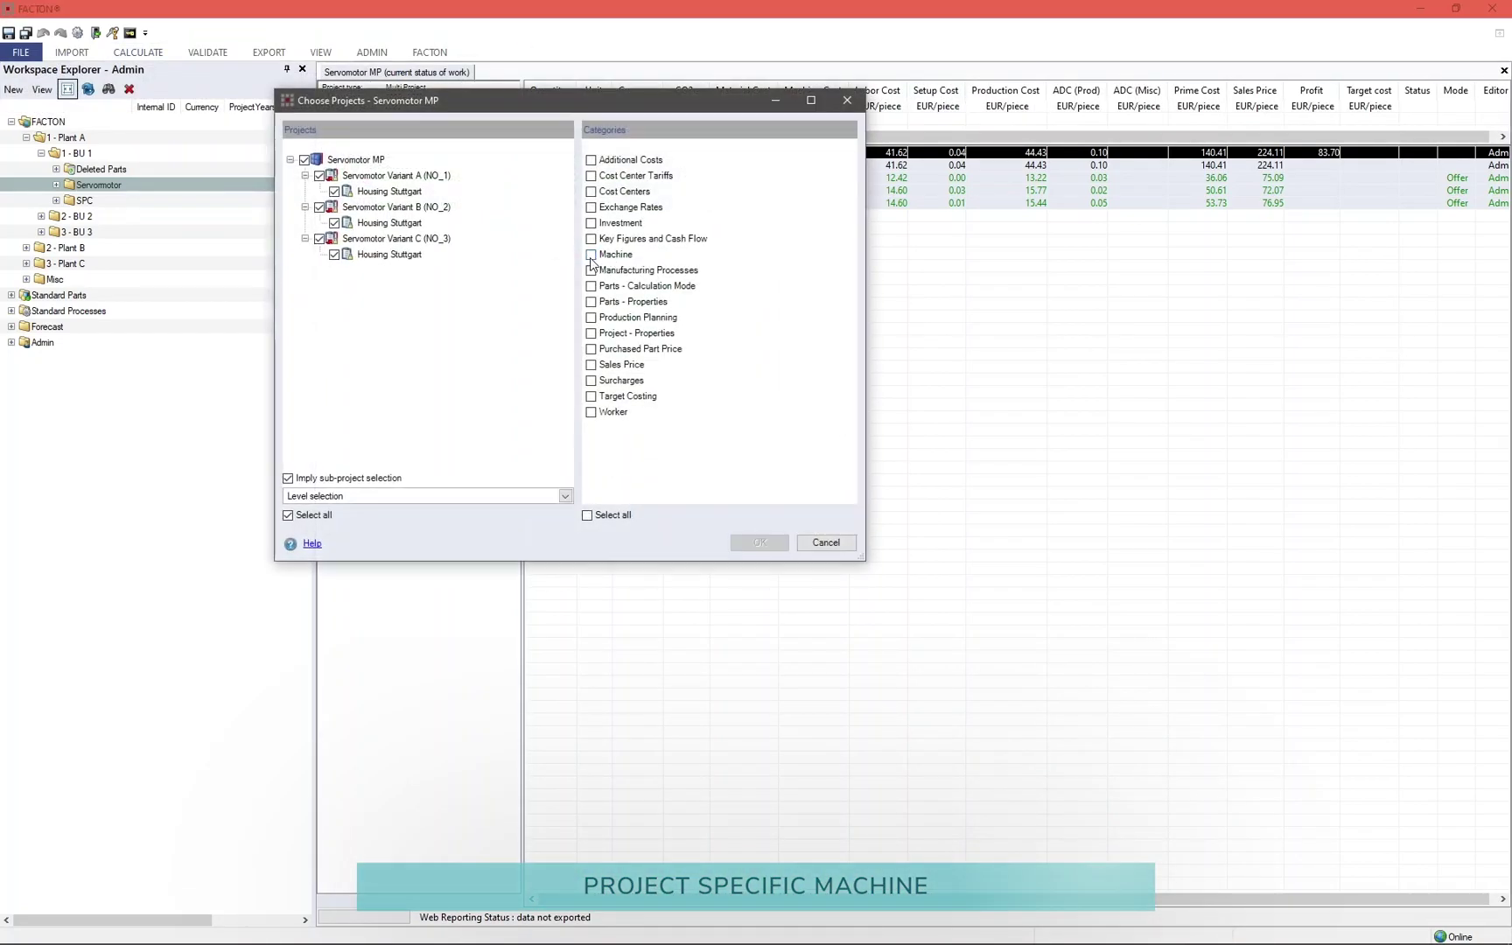
{"action": "left_click", "coordinate": [760, 546]}
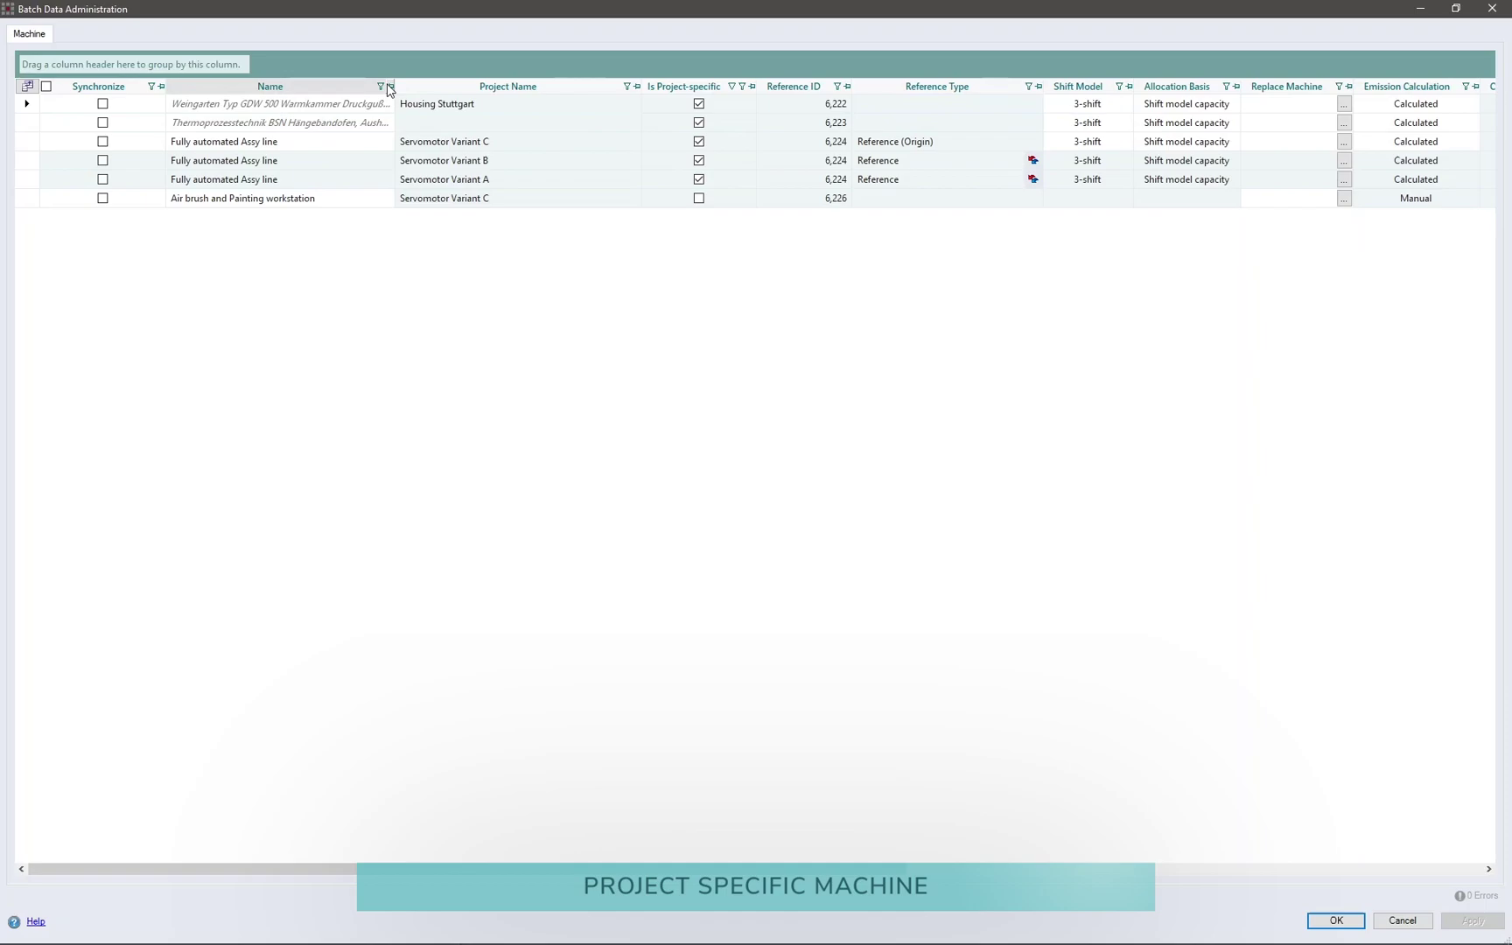
- Sort the machines by project-specific status and inspect Variant C's reference origin machine
{"action": "left_click", "coordinate": [704, 88]}
{"action": "left_click", "coordinate": [703, 89]}
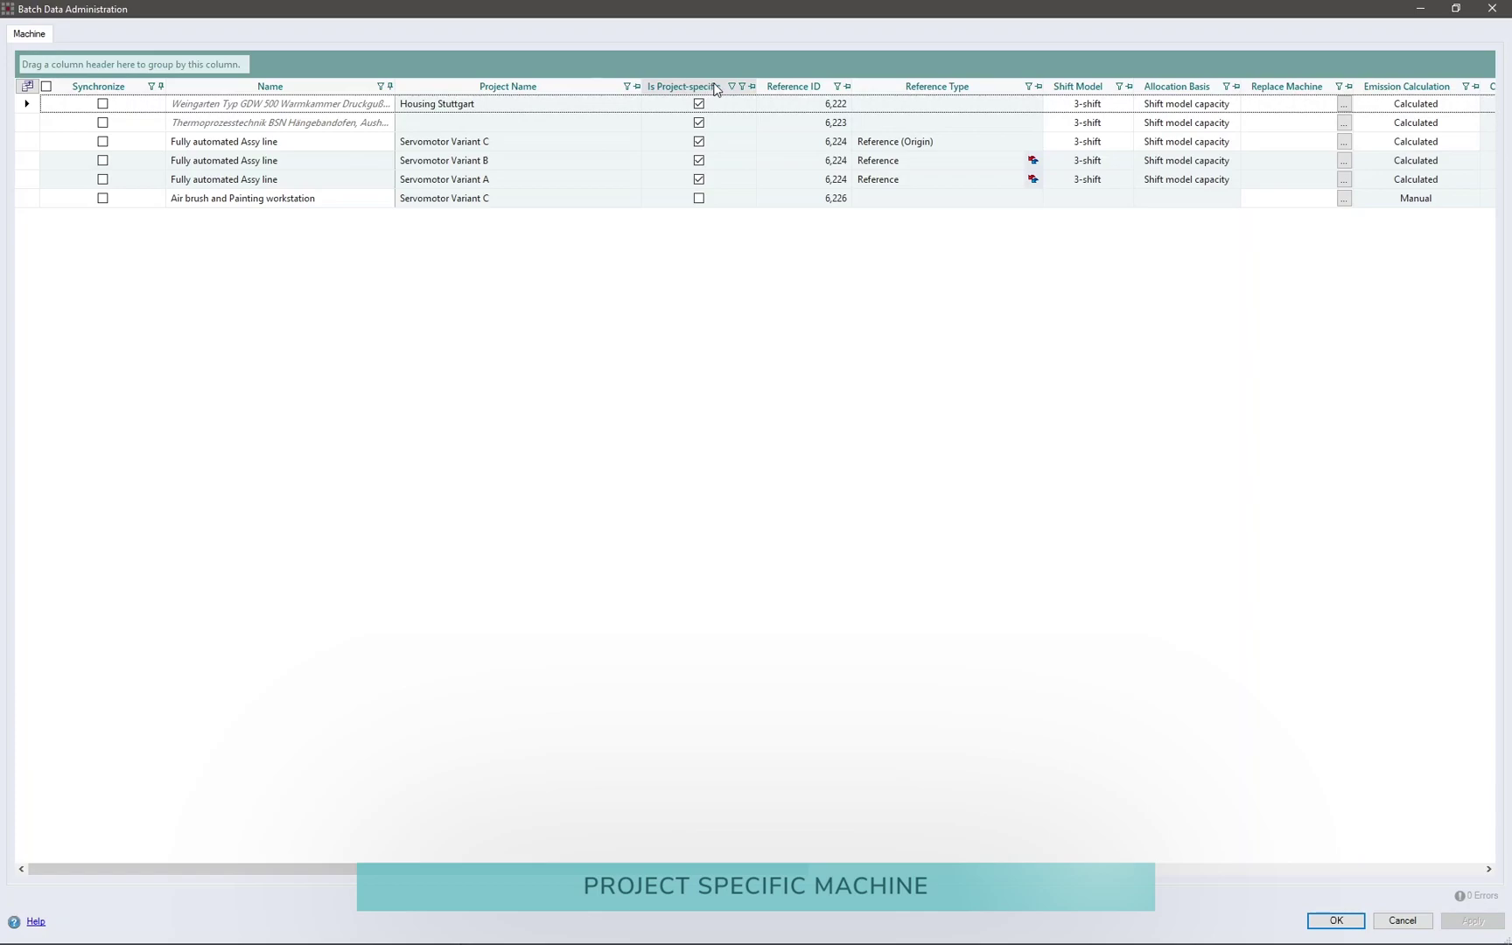
{"action": "left_click", "coordinate": [998, 148]}
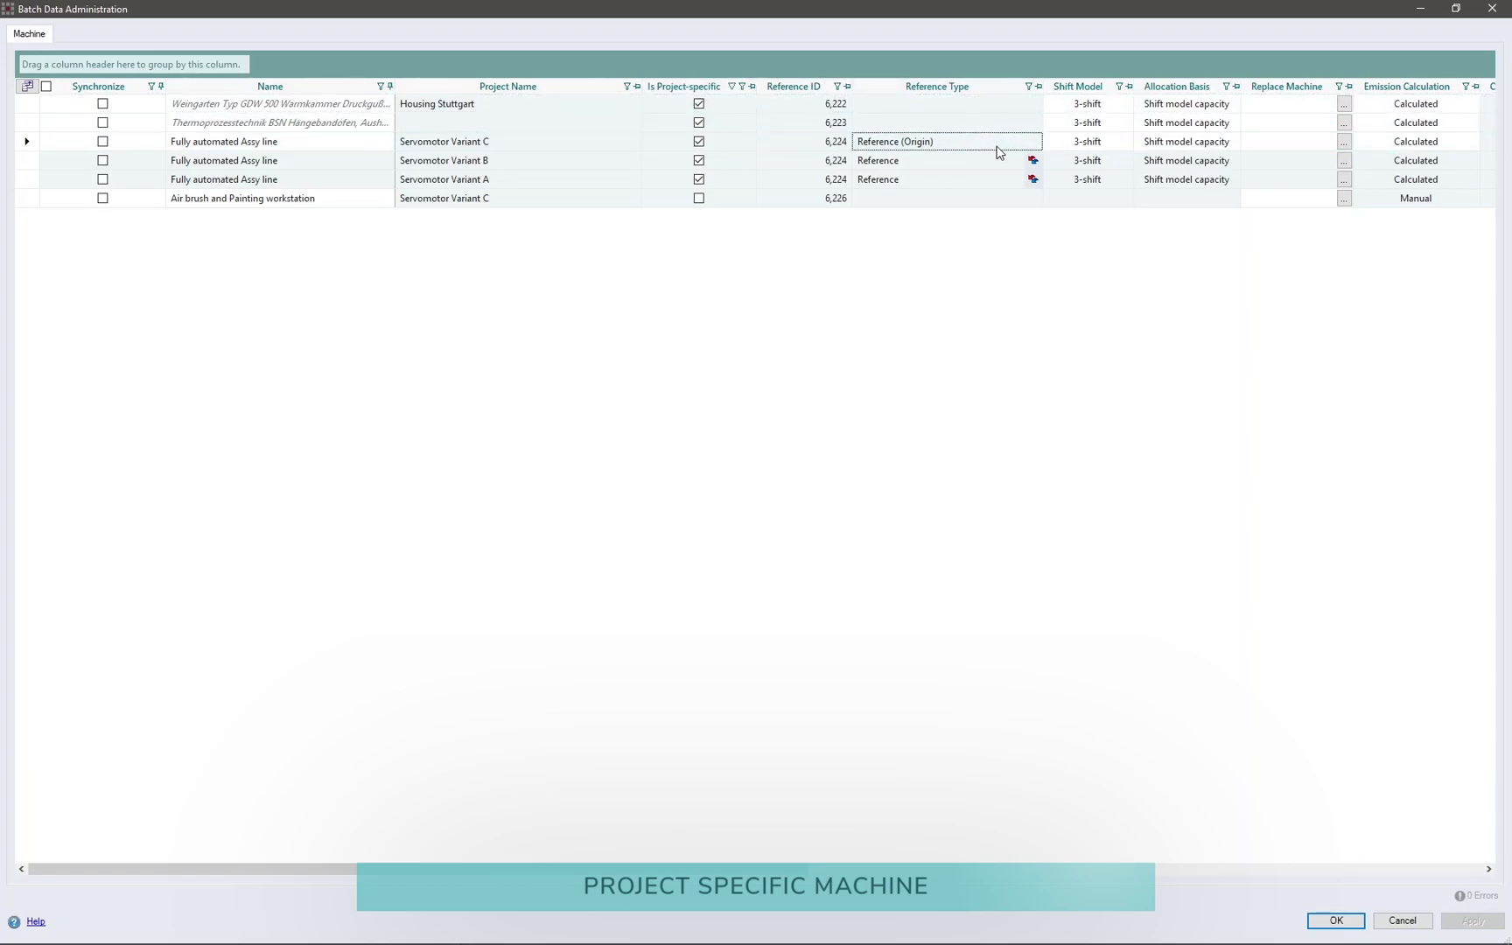
{"action": "key", "text": "Down"}
{"action": "key", "text": "Down"}
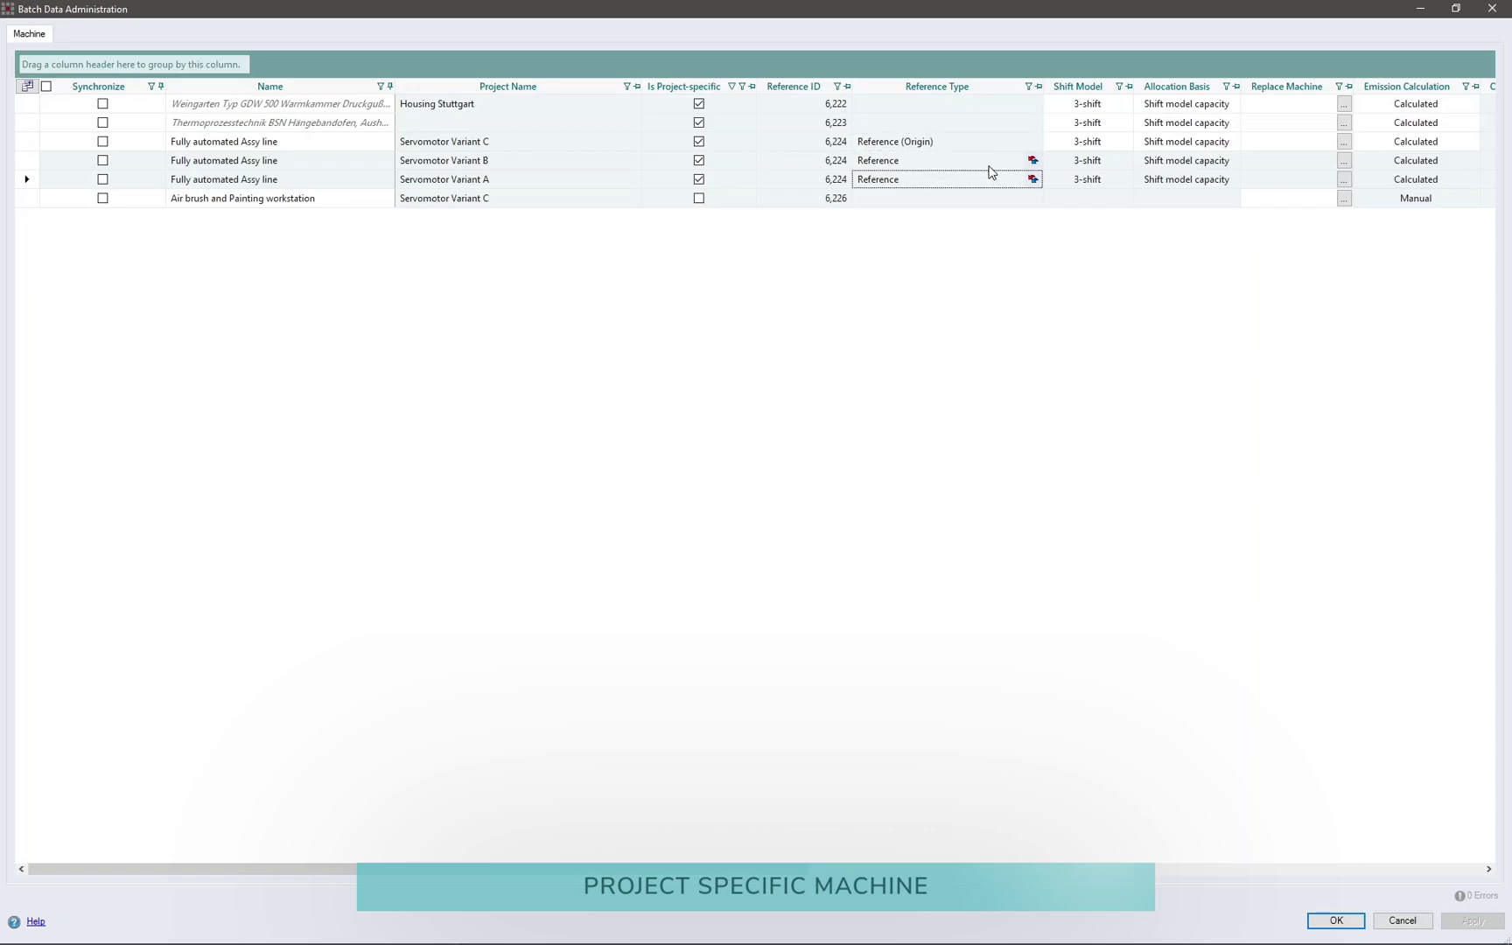
- Set the Fully automated Assy line acquisition cost to 150,000 and apply it
{"action": "left_click", "coordinate": [1030, 179]}
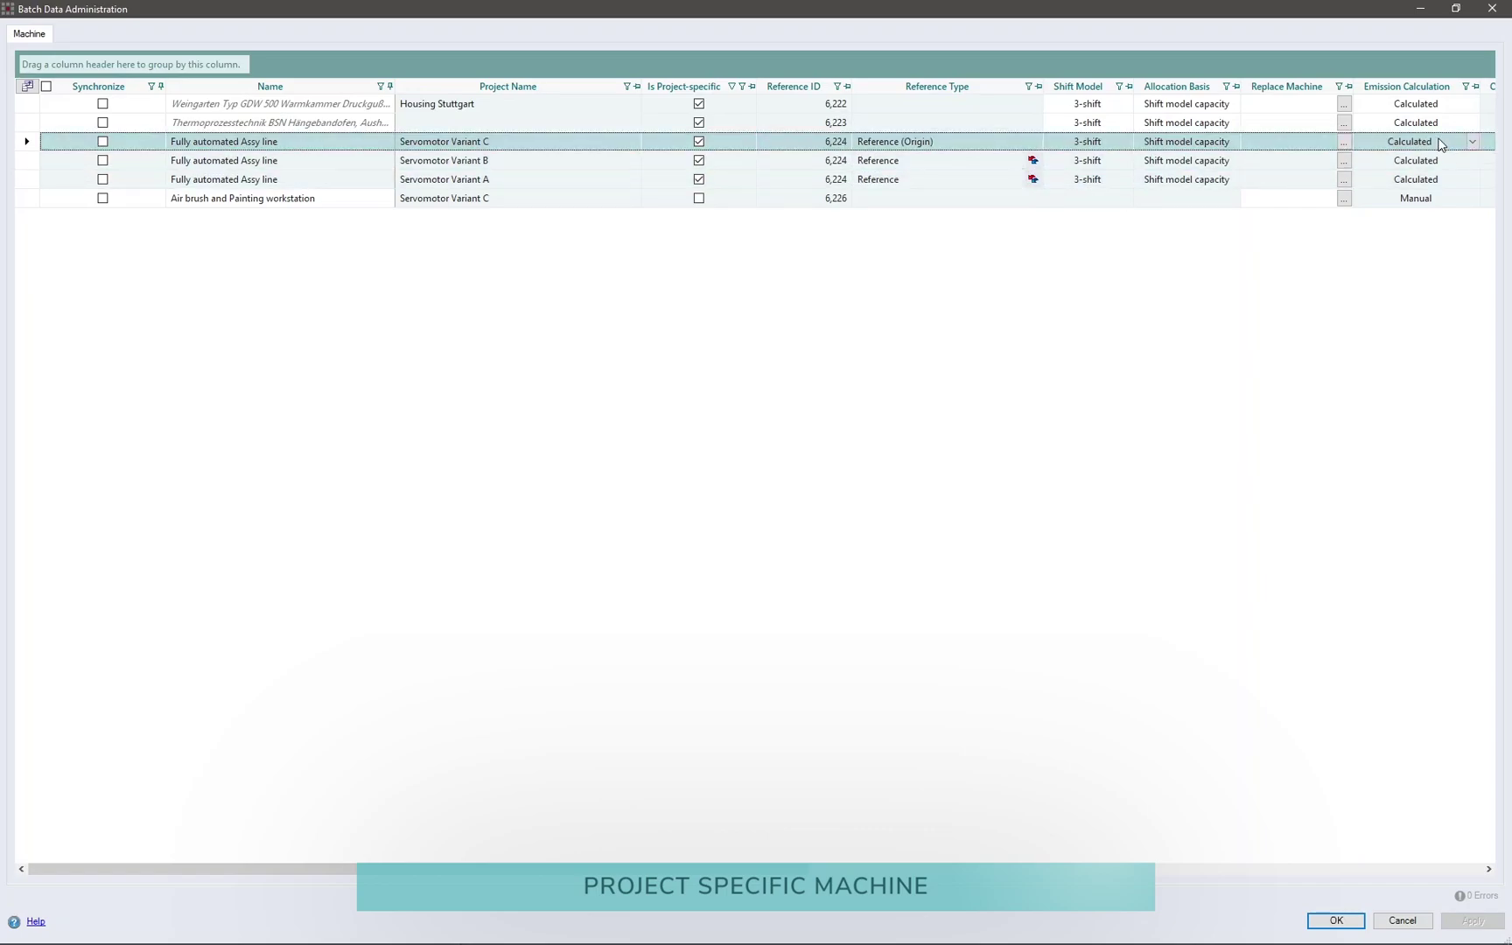
{"action": "left_click_drag", "start_coordinate": [795, 868], "coordinate": [1084, 874]}
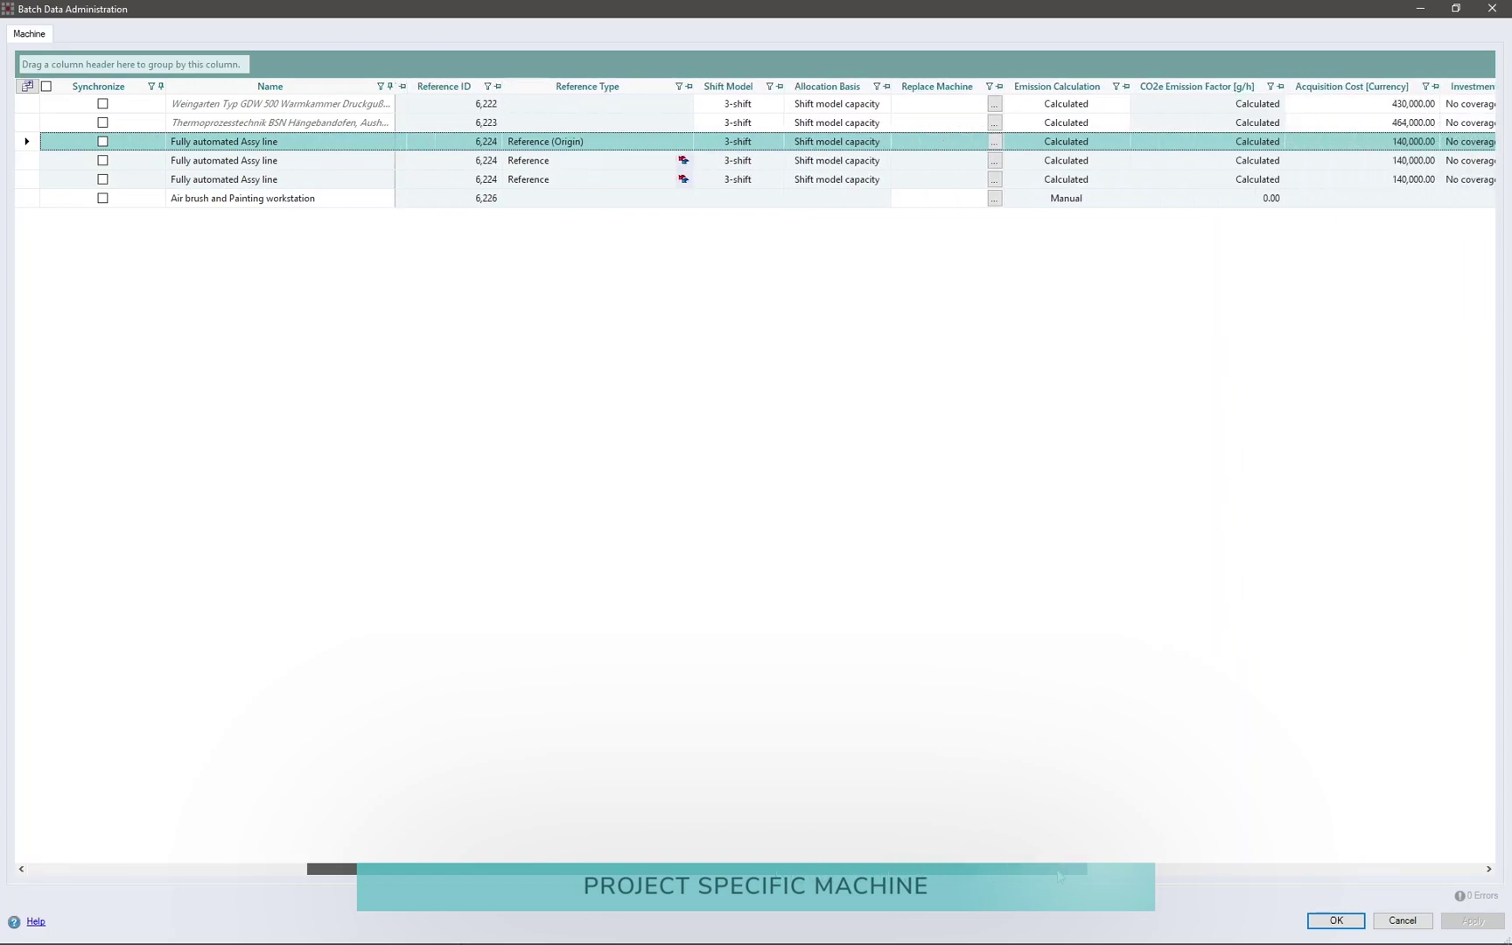
{"action": "left_click", "coordinate": [1358, 143]}
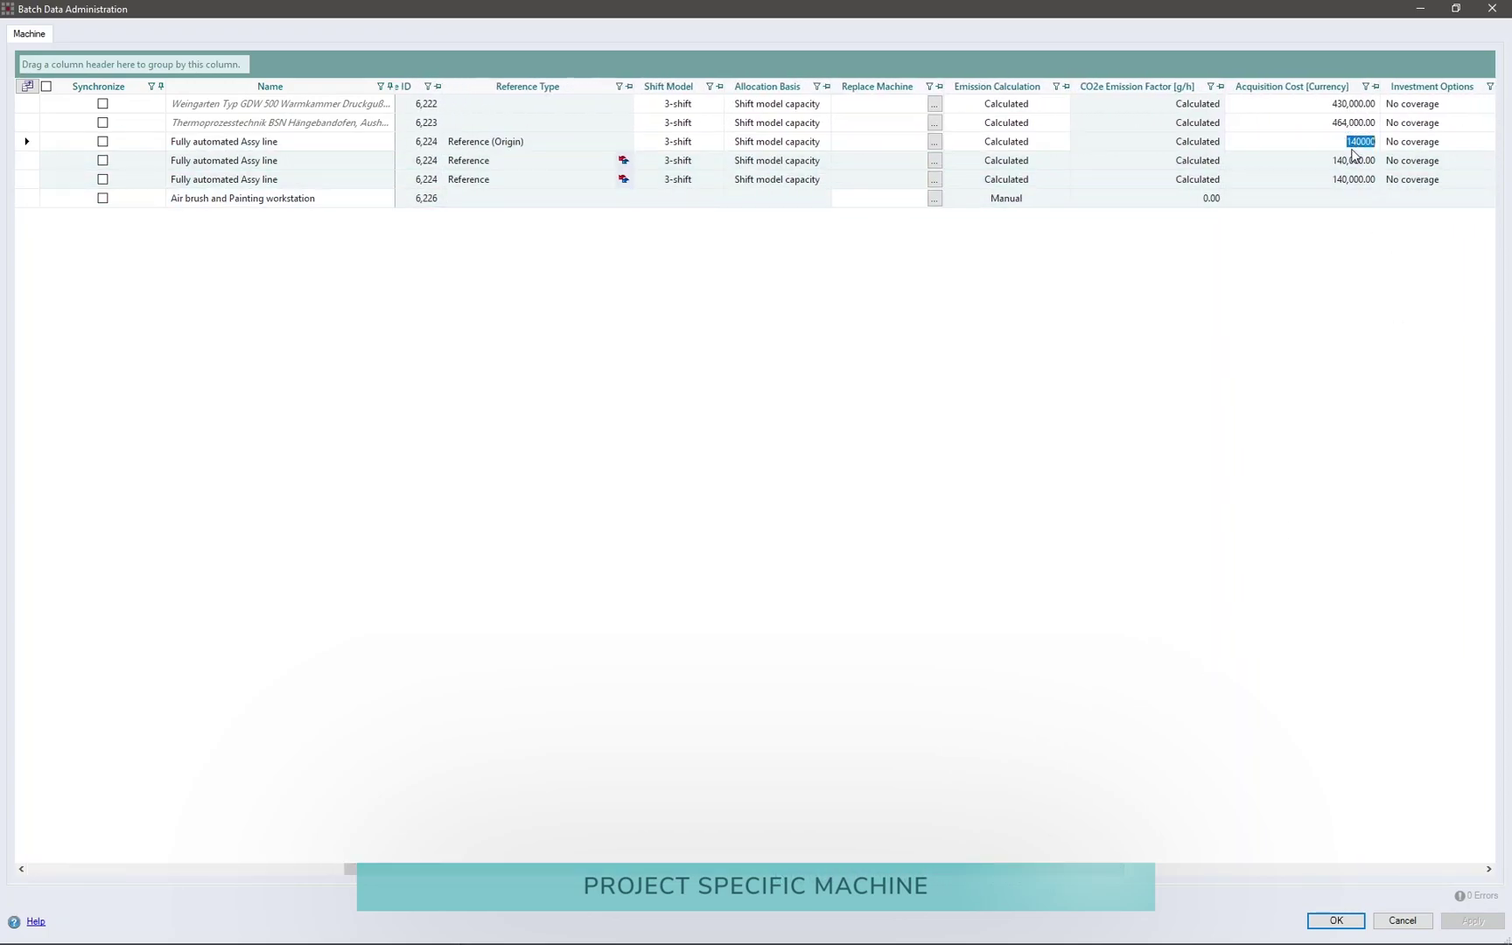
{"action": "type", "text": "1"}
{"action": "left_click", "coordinate": [1345, 168]}
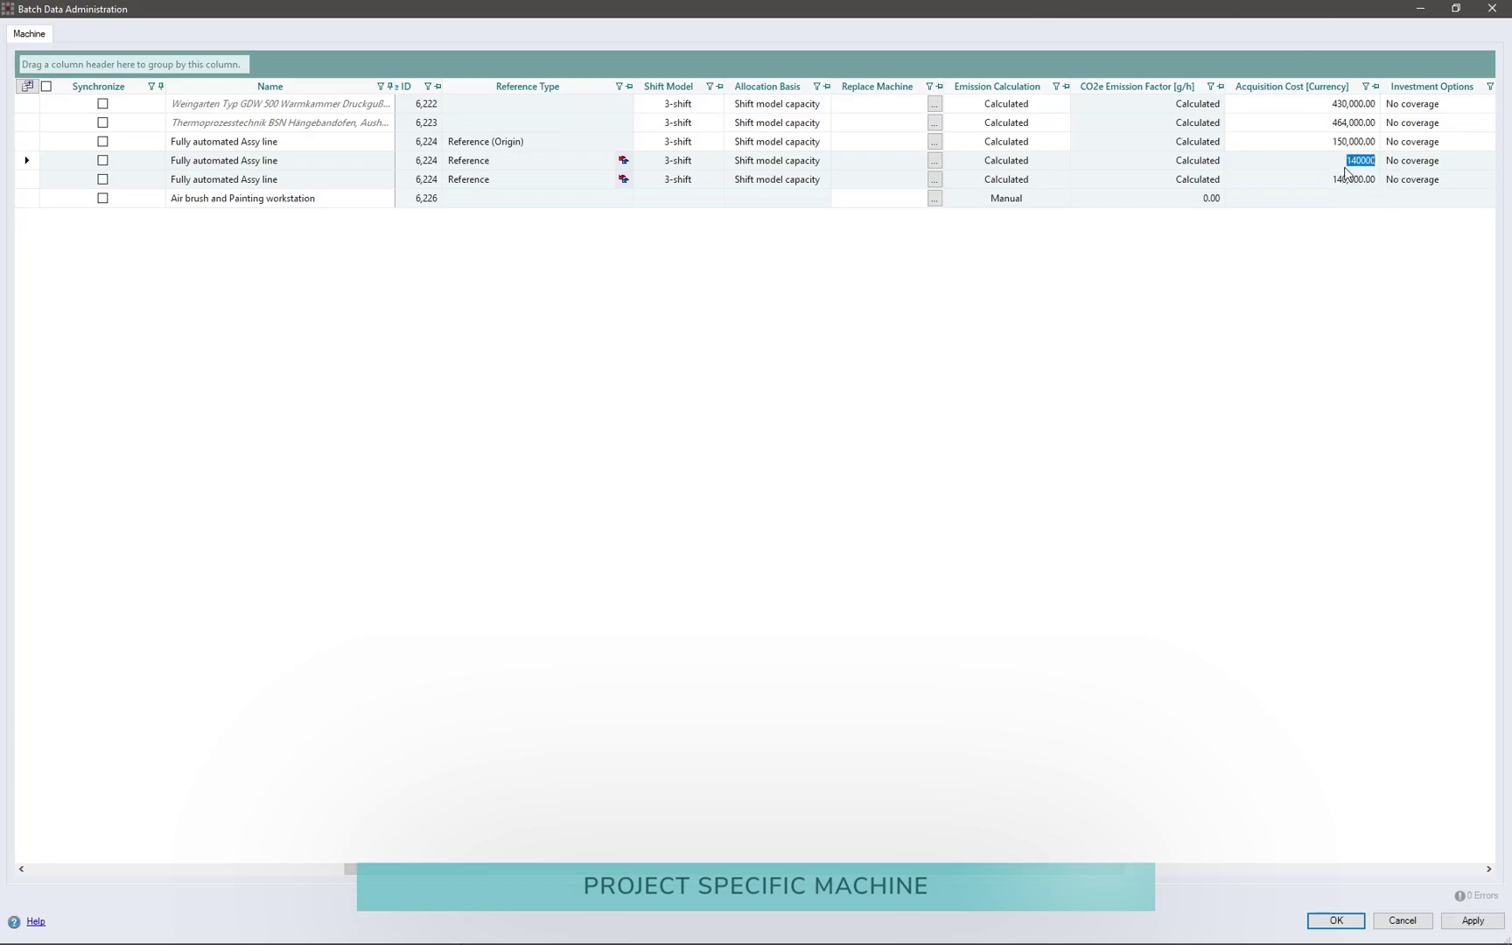
{"action": "left_click", "coordinate": [1472, 919]}
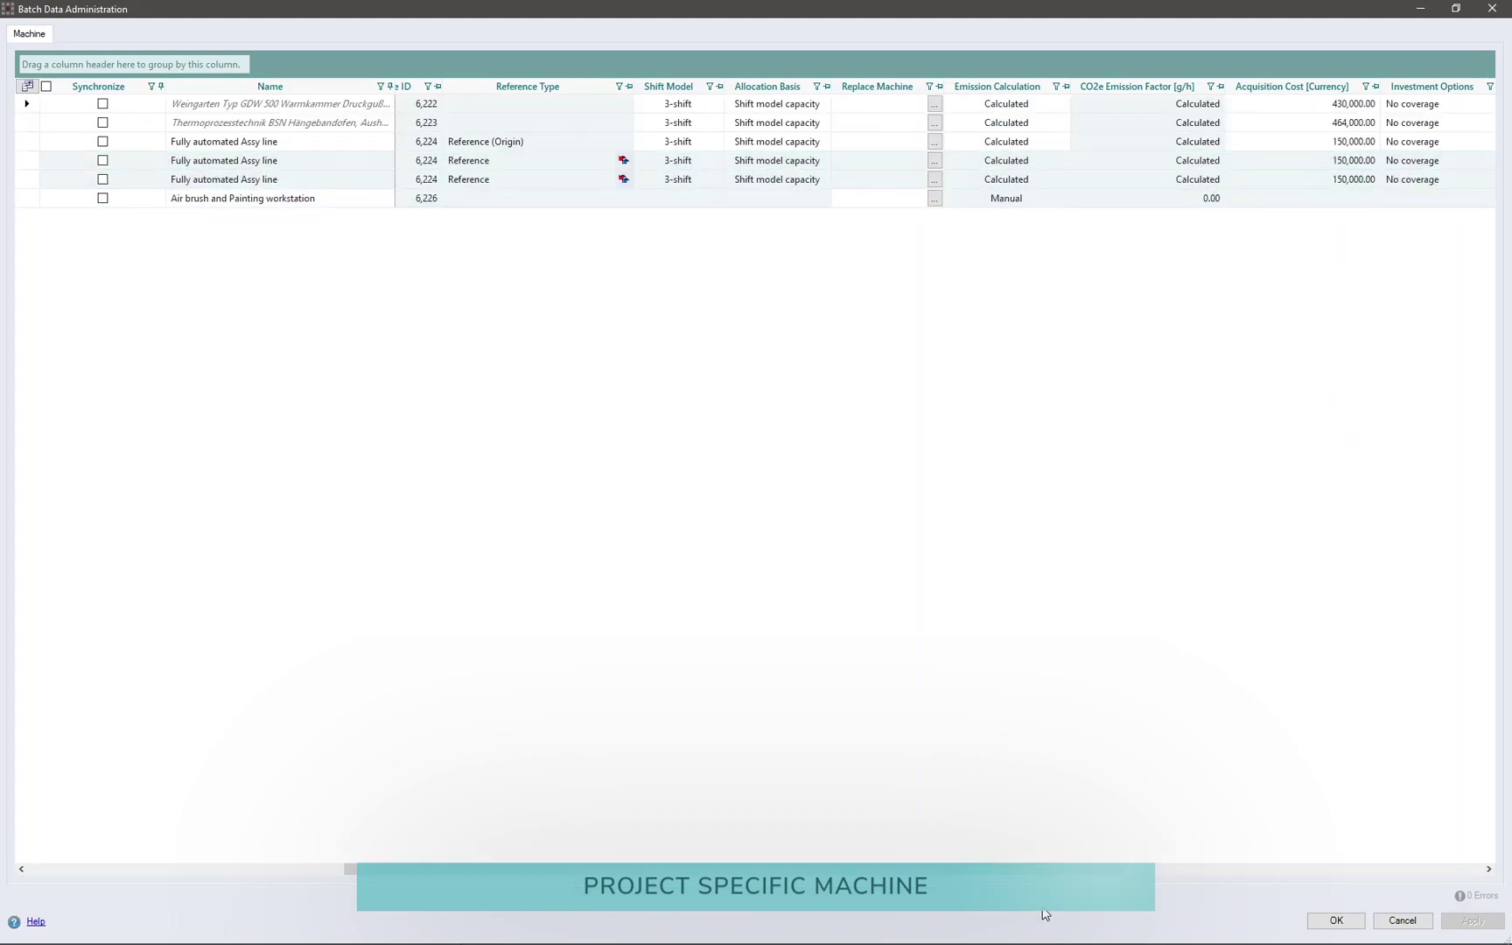
{"action": "left_click_drag", "start_coordinate": [1018, 871], "coordinate": [884, 873]}
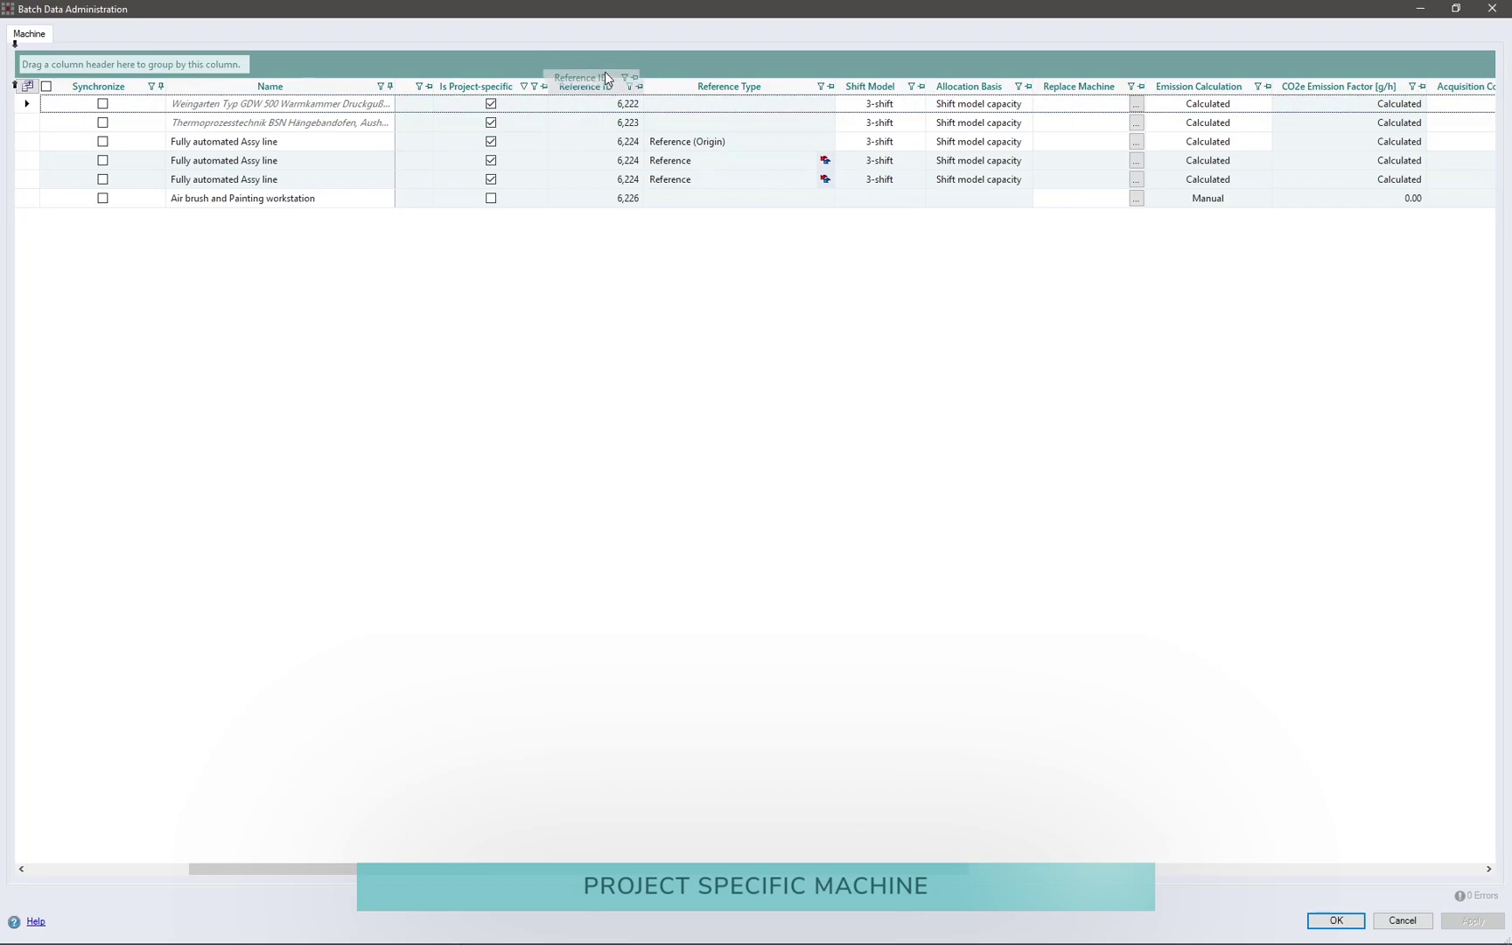
- Group machines by Reference ID, inspect the 6,224 group, then place Reference ID after Reference Type
{"action": "left_click_drag", "start_coordinate": [612, 85], "coordinate": [604, 66]}
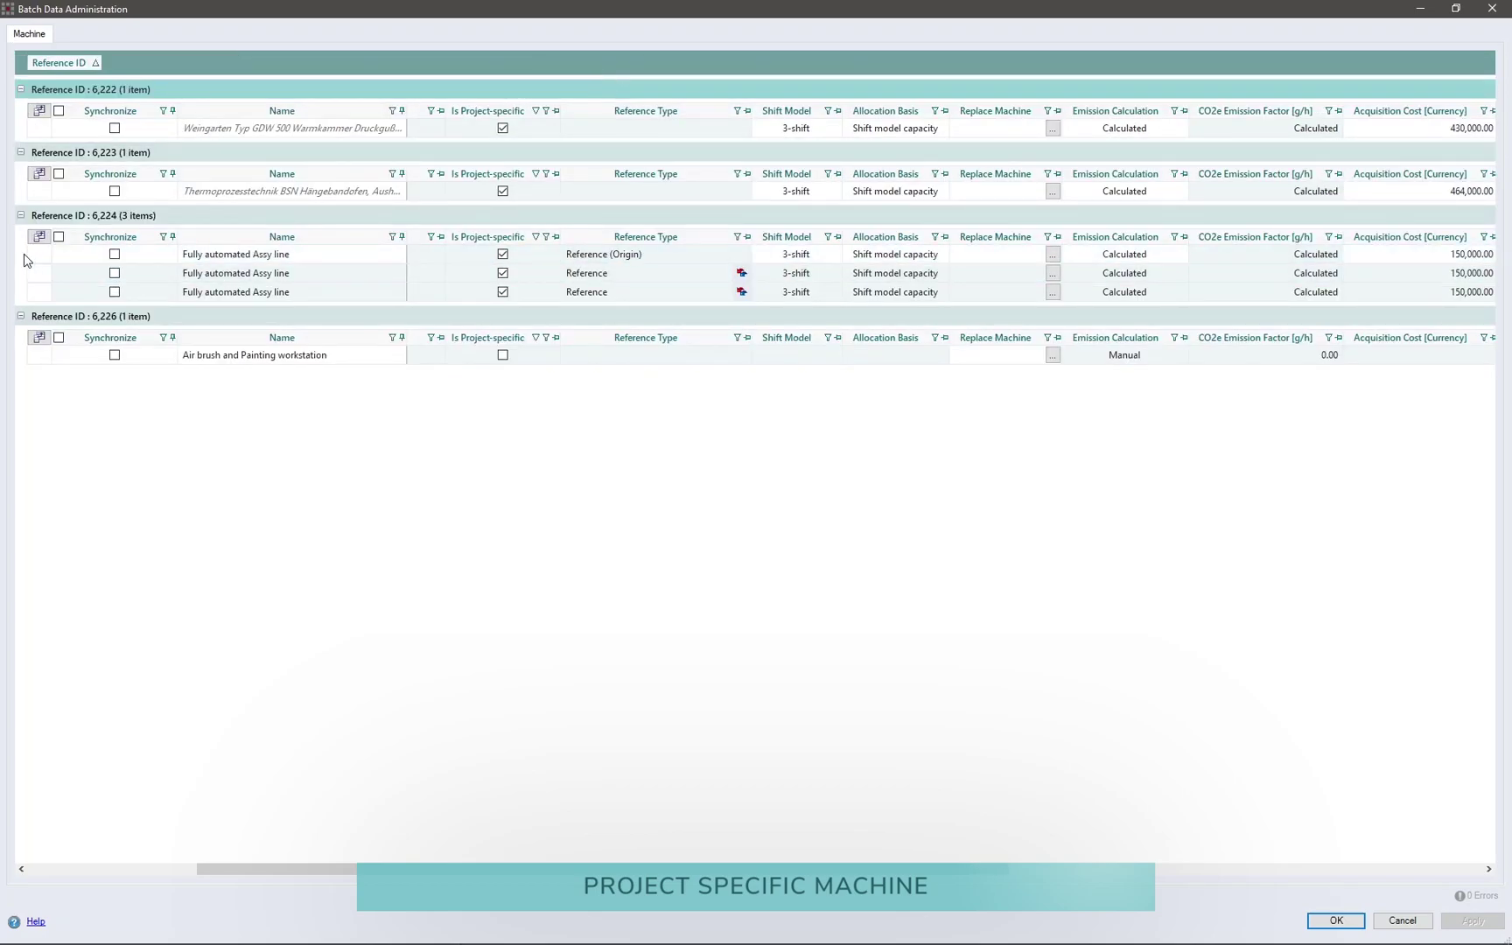
{"action": "left_click_drag", "start_coordinate": [37, 253], "coordinate": [41, 295]}
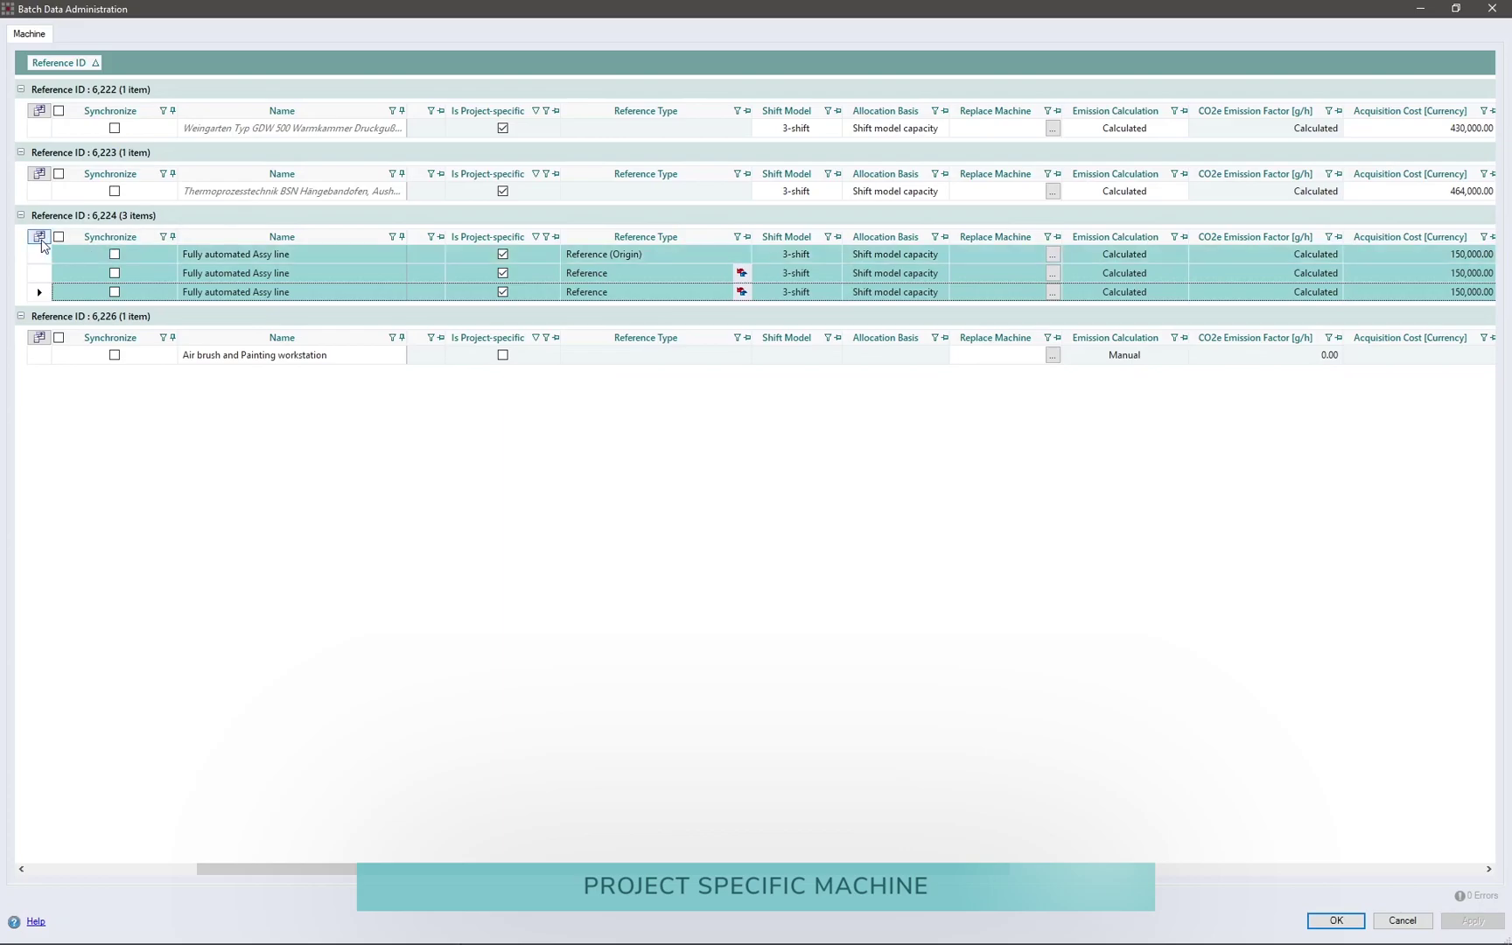
{"action": "left_click", "coordinate": [41, 255]}
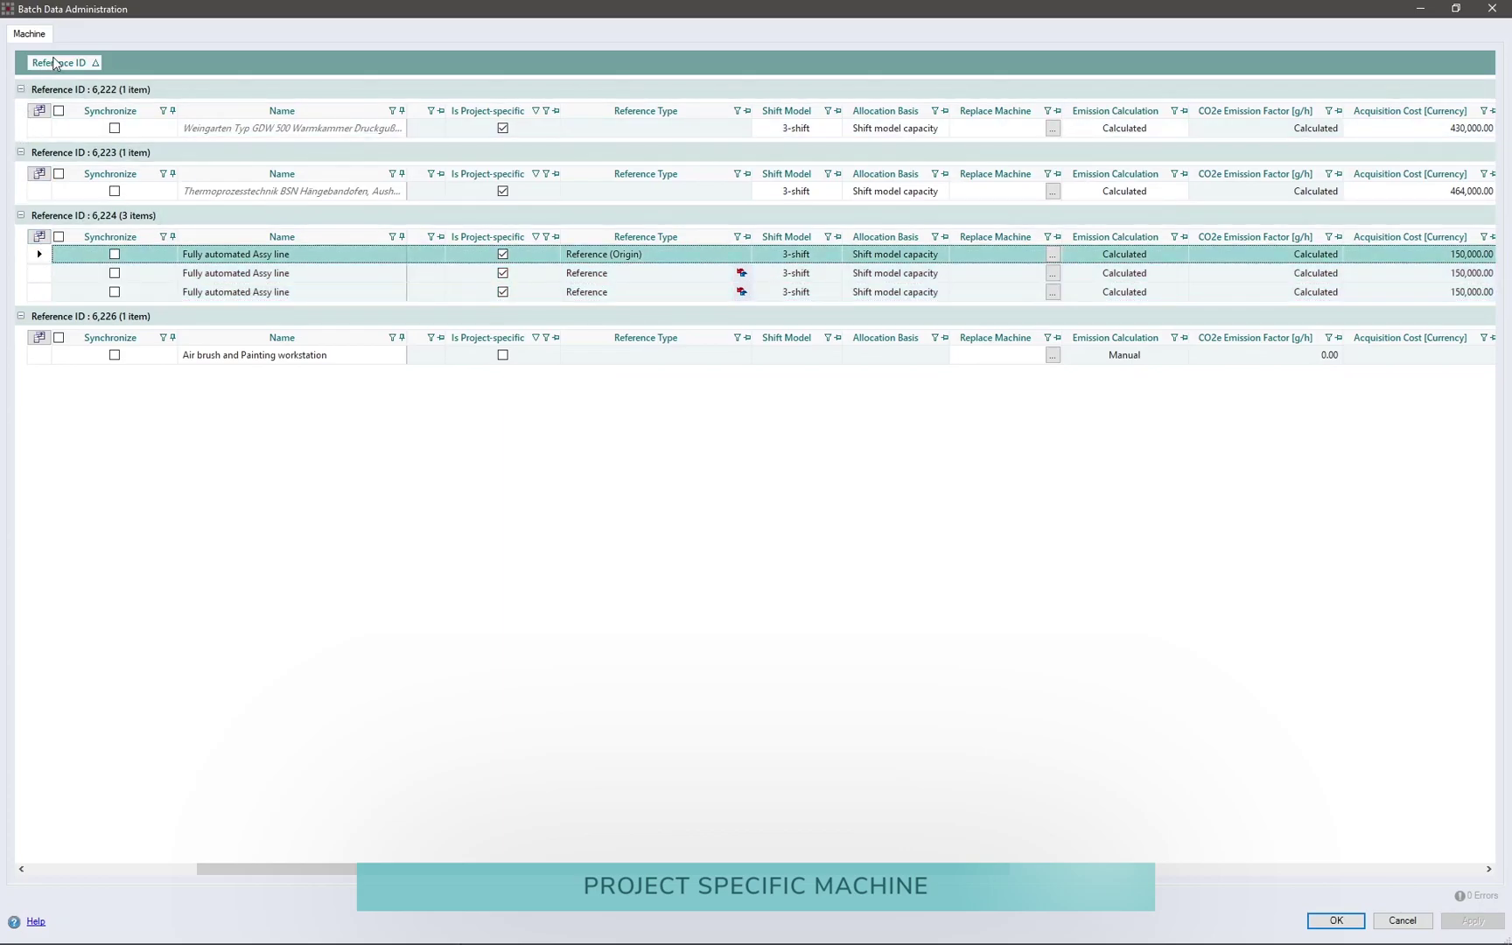
{"action": "left_click_drag", "start_coordinate": [53, 64], "coordinate": [761, 115]}
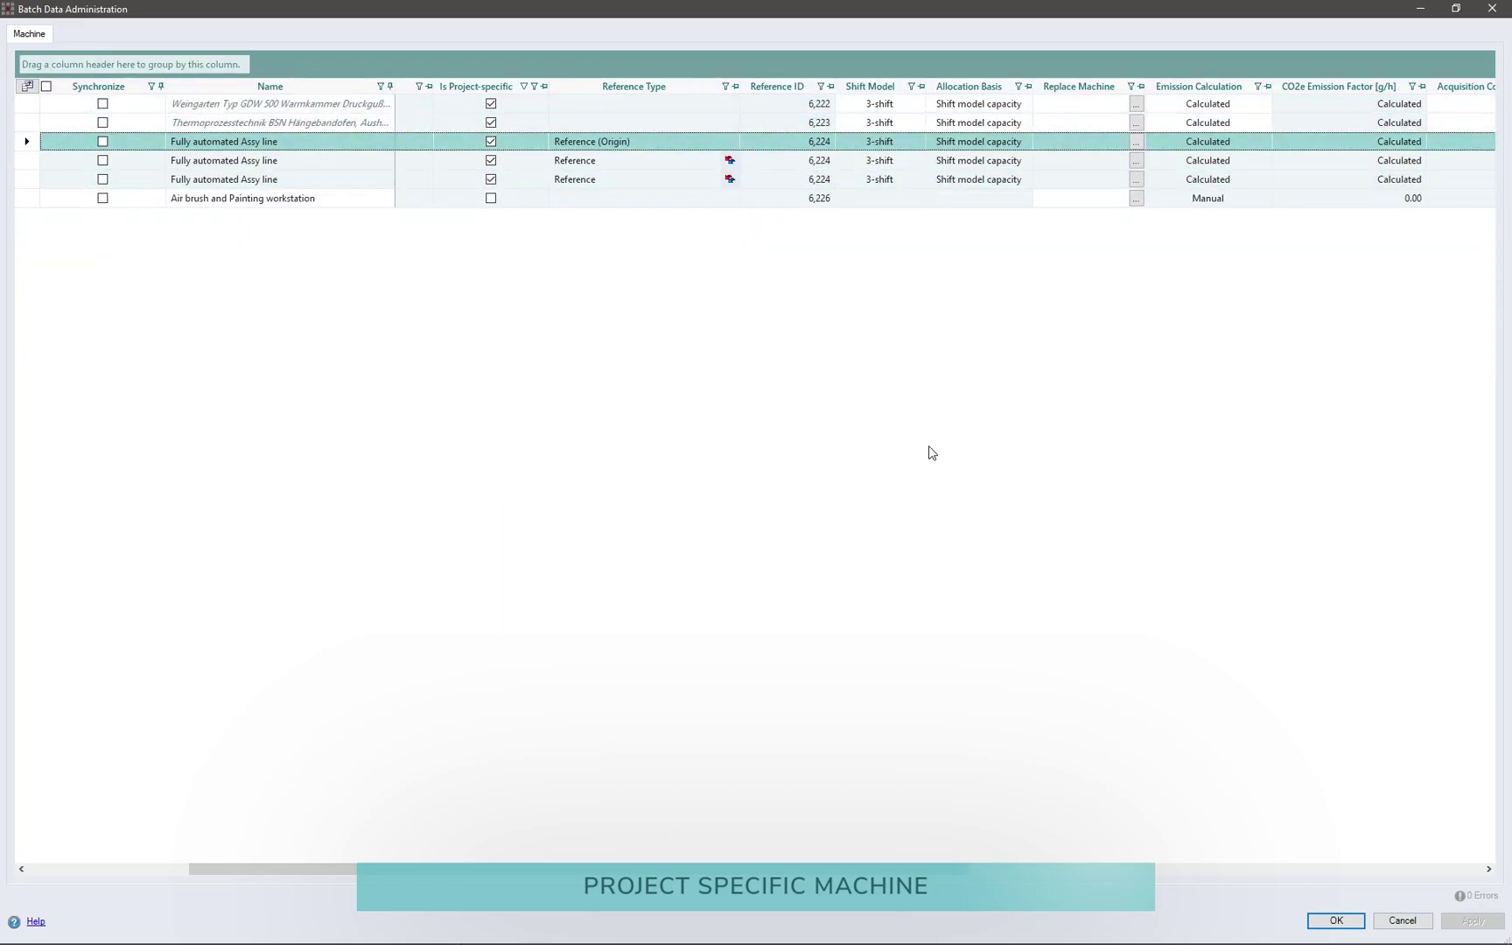
- Review the full names in the widened list of available grid columns
{"action": "left_click", "coordinate": [26, 84]}
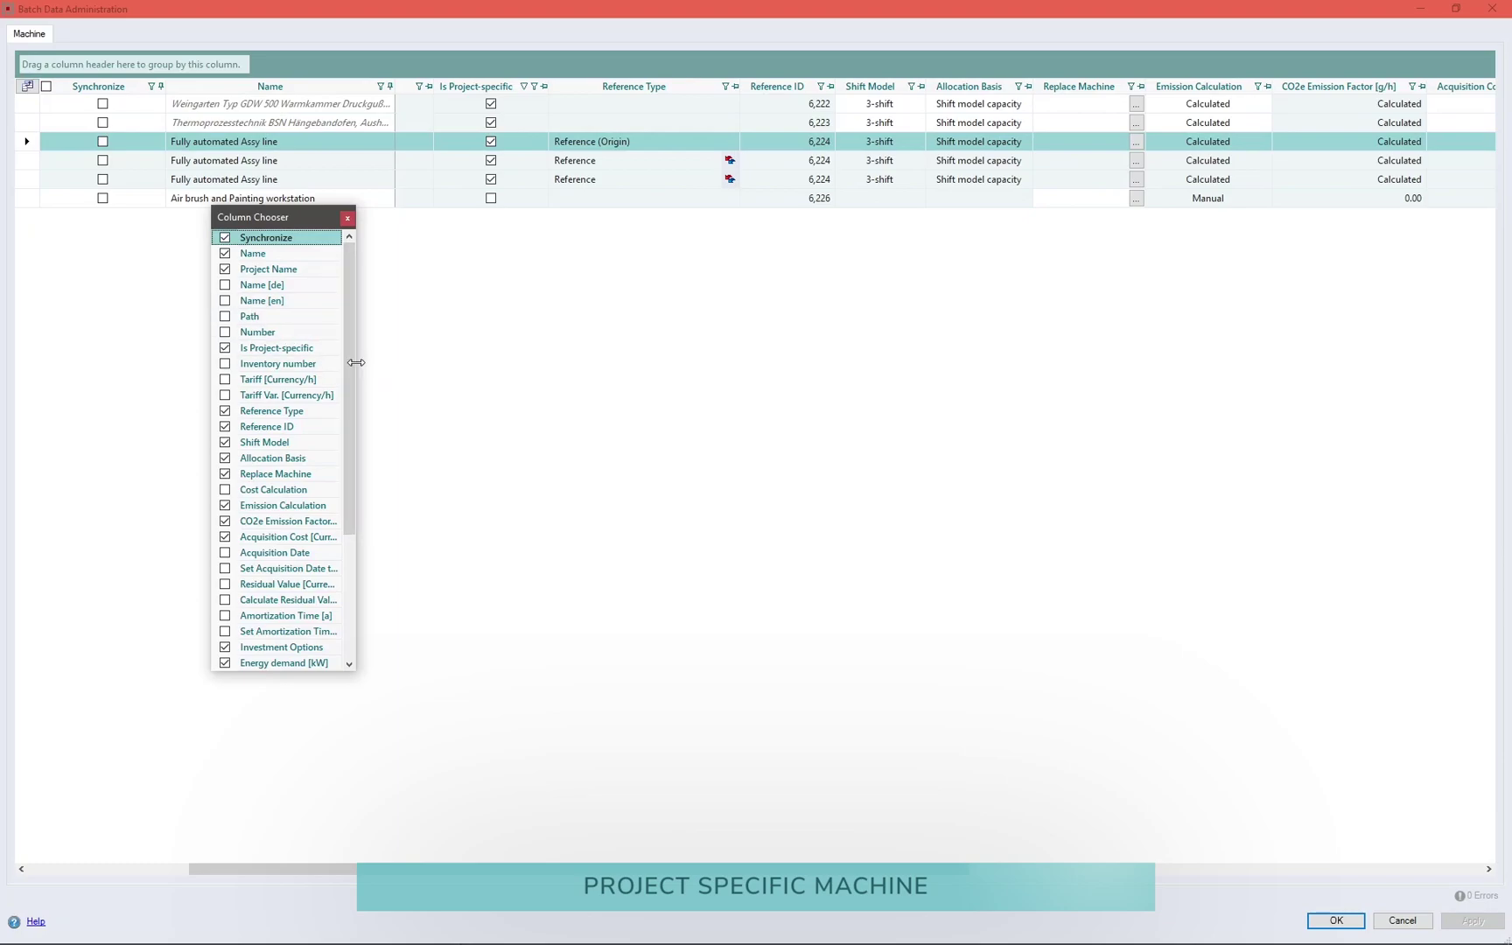
{"action": "mouse_move", "coordinate": [356, 361]}
{"action": "left_mouse_down"}
{"action": "mouse_move", "coordinate": [556, 361]}
{"action": "mouse_move", "coordinate": [557, 506]}
{"action": "left_mouse_up"}
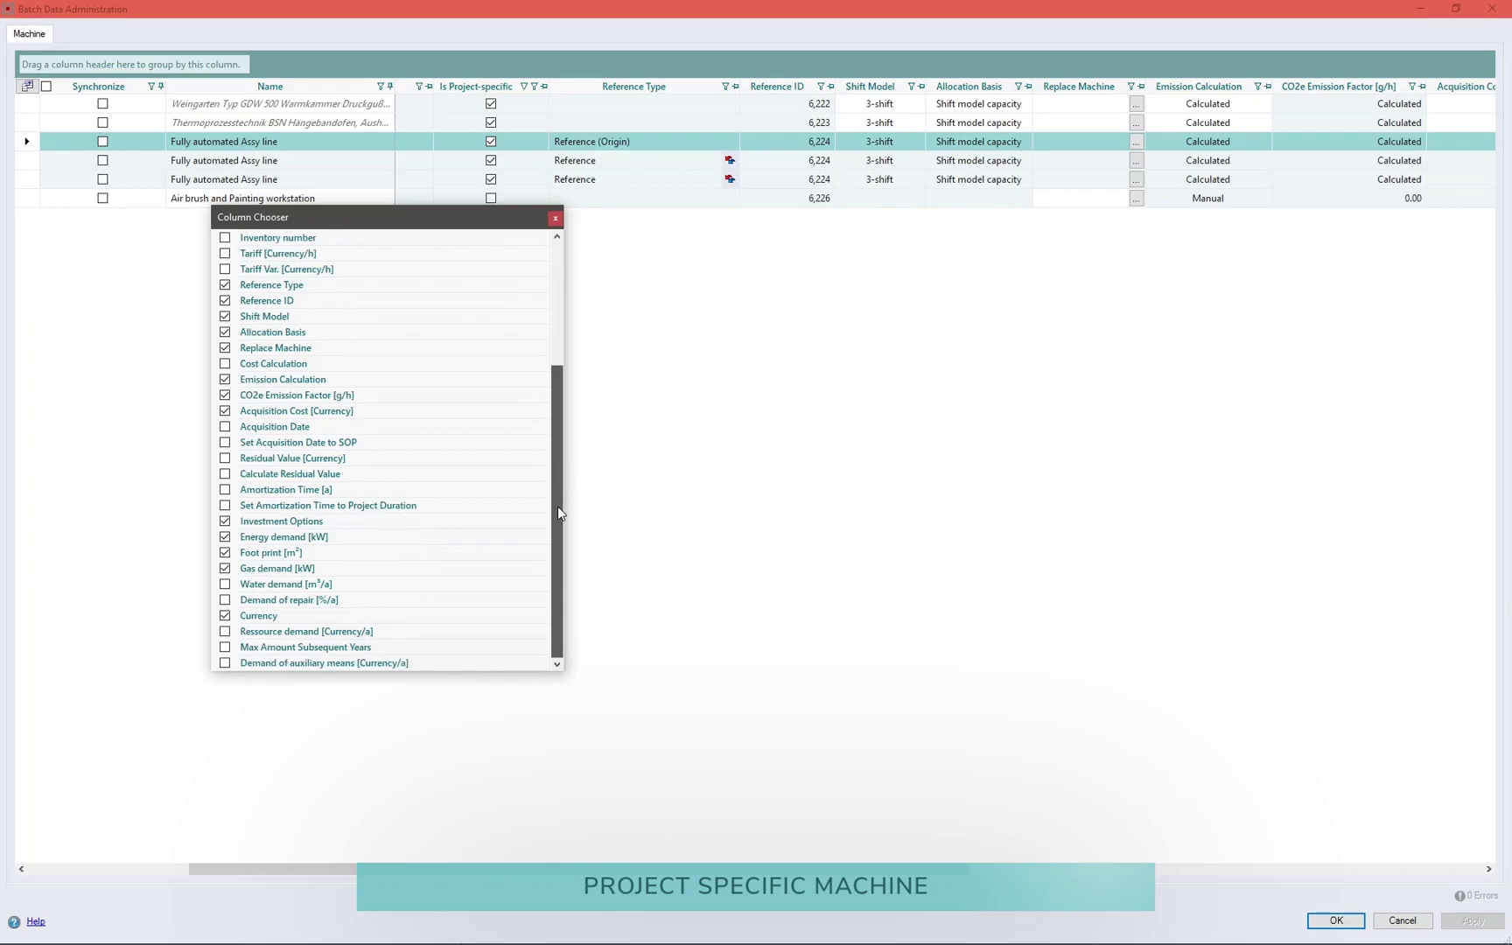
{"action": "left_click", "coordinate": [556, 219]}
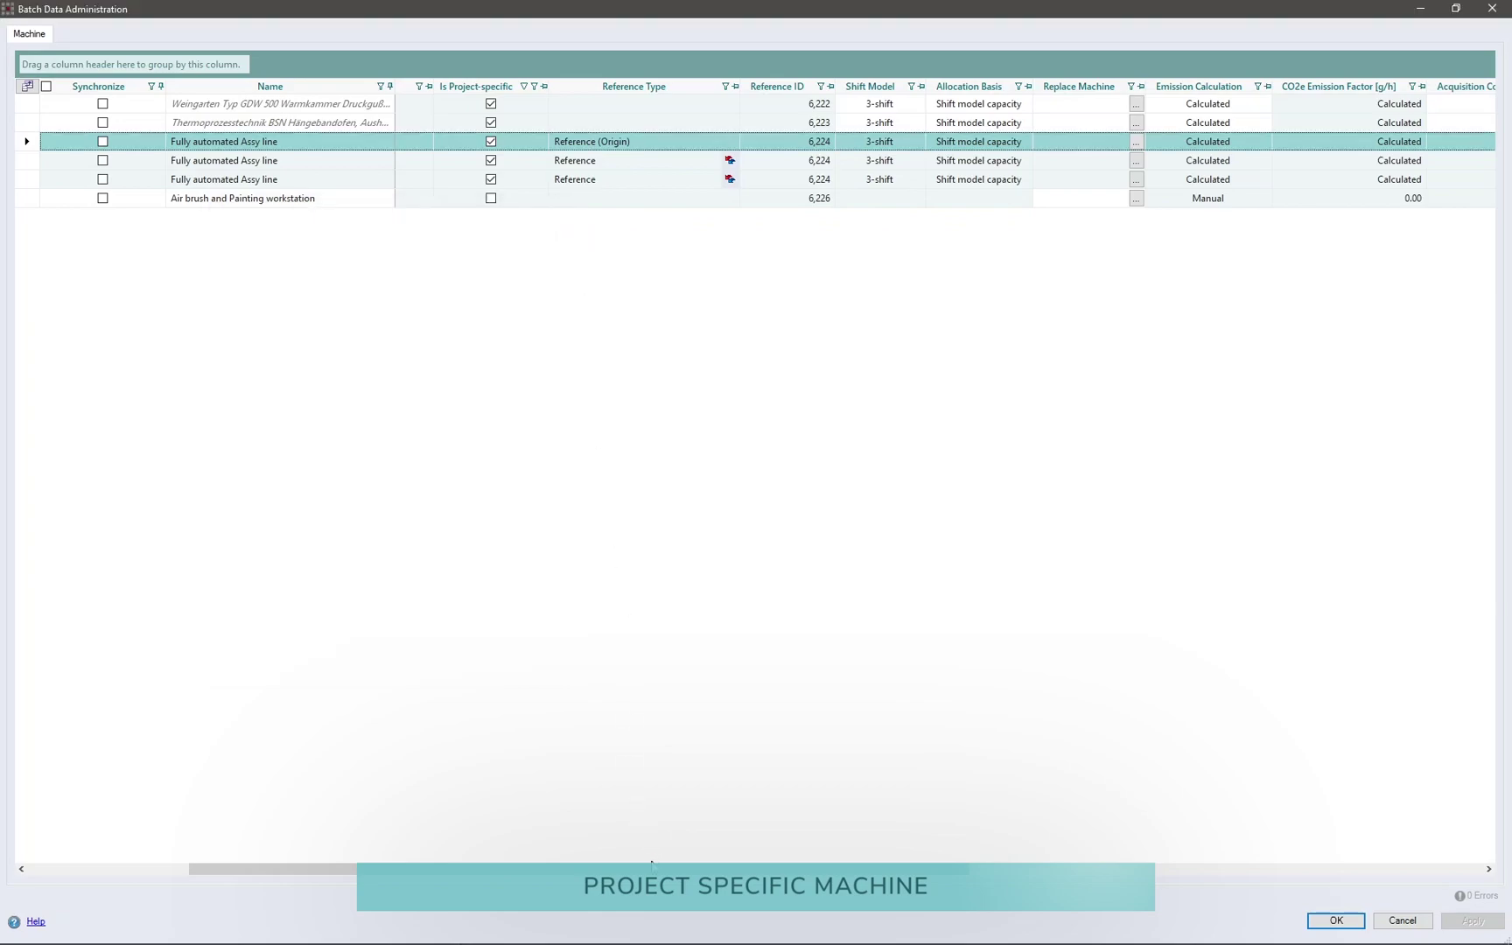
{"action": "left_click_drag", "start_coordinate": [274, 868], "coordinate": [444, 868]}
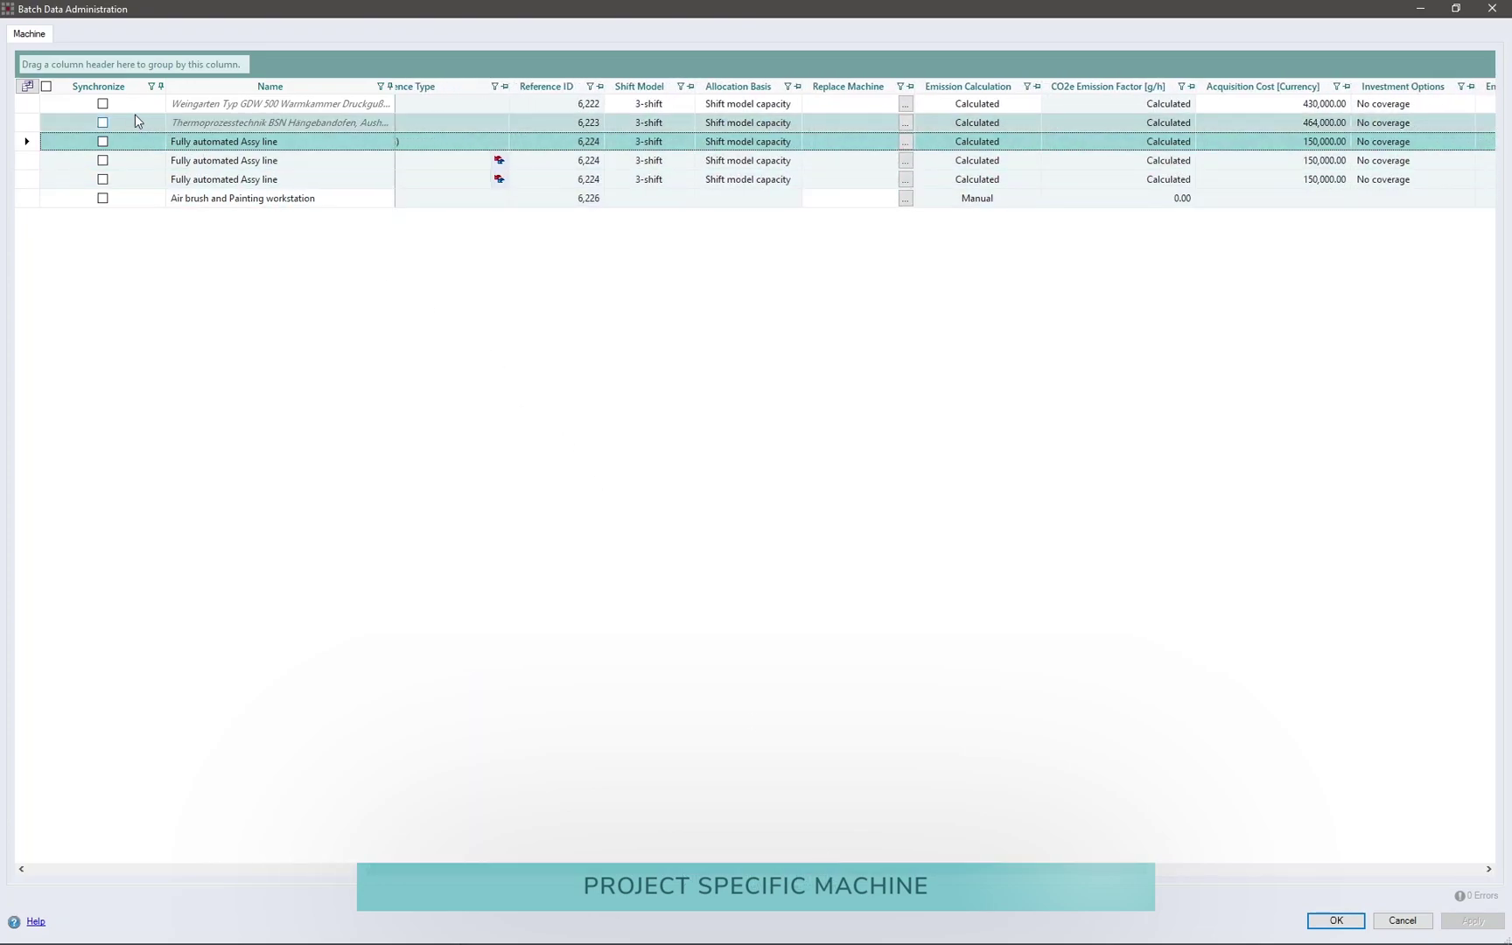
- Synchronise the first two machines with Manual emission calculation and a 3,400 CO2e factor
{"action": "left_click", "coordinate": [102, 105]}
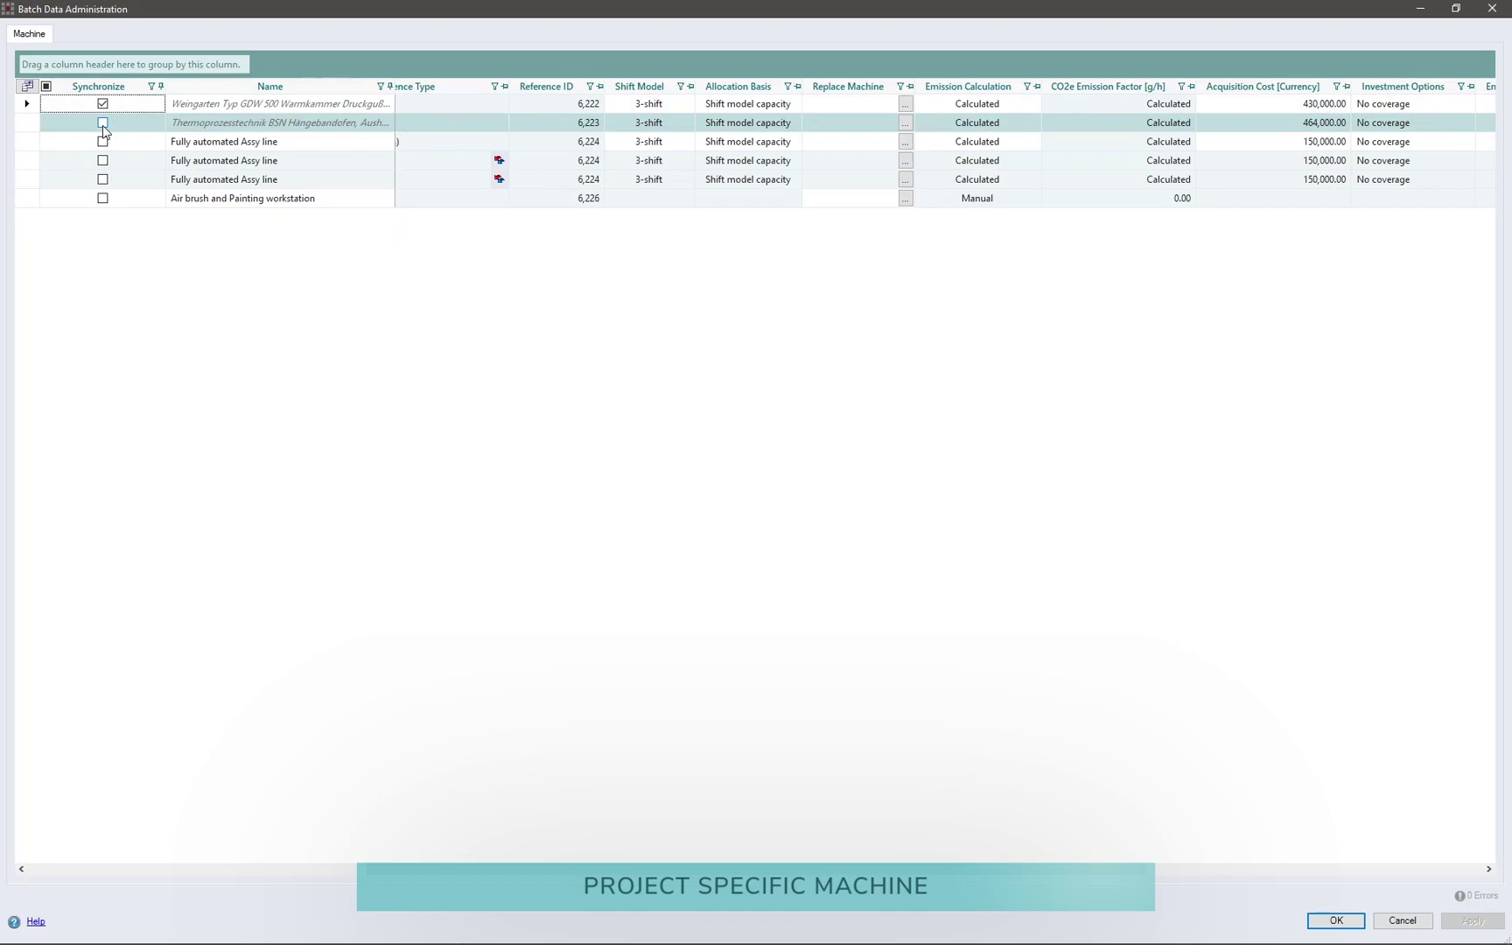
{"action": "left_click", "coordinate": [102, 124]}
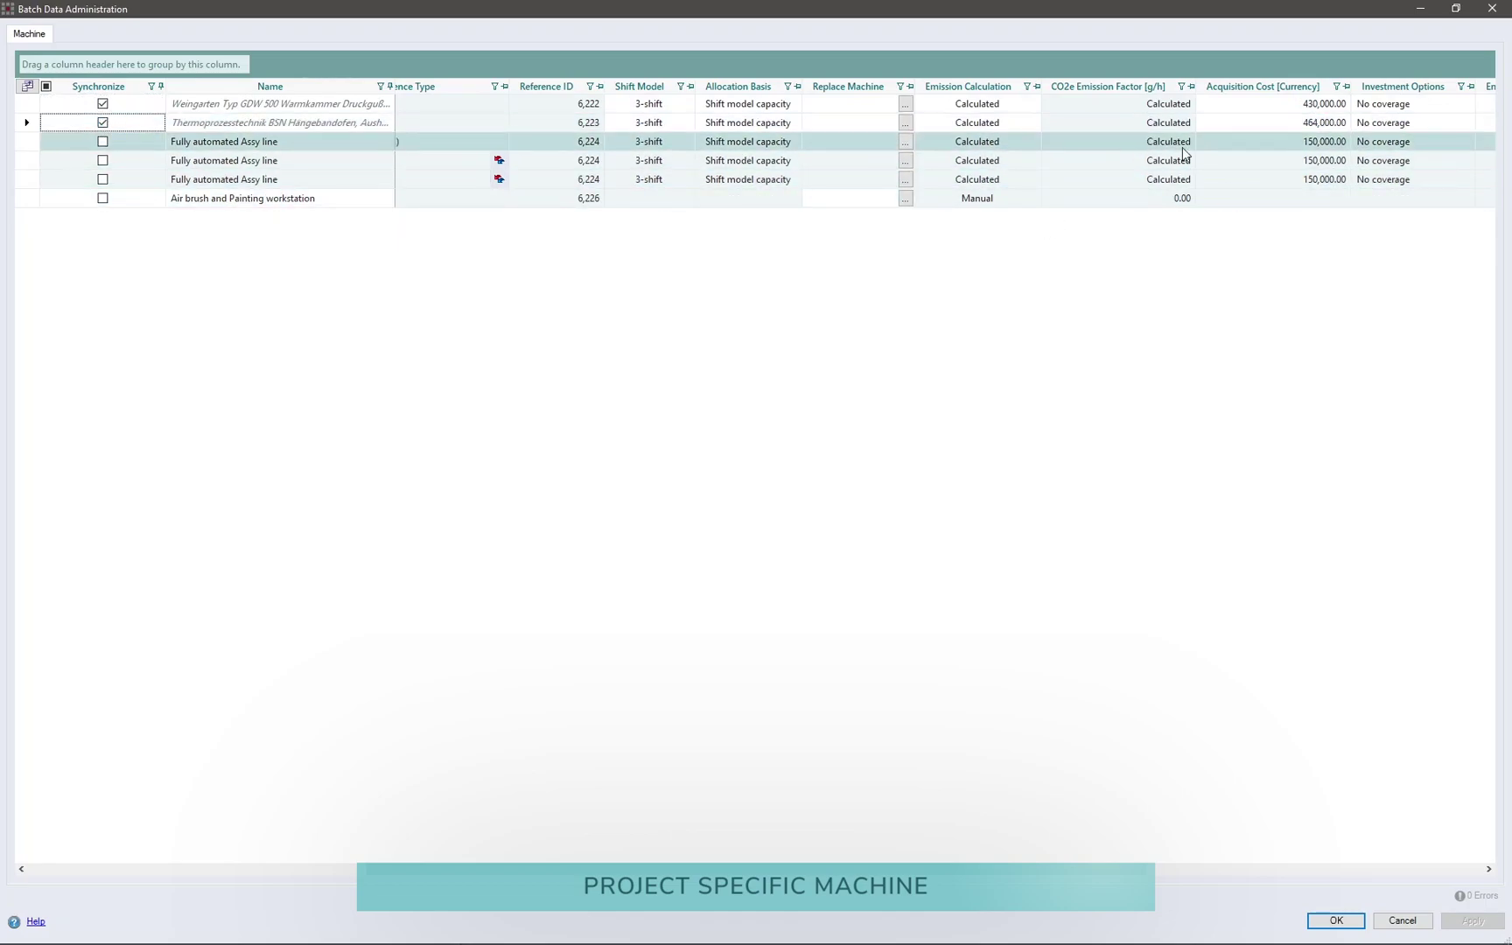
{"action": "left_click", "coordinate": [1029, 104]}
{"action": "left_click", "coordinate": [1025, 122]}
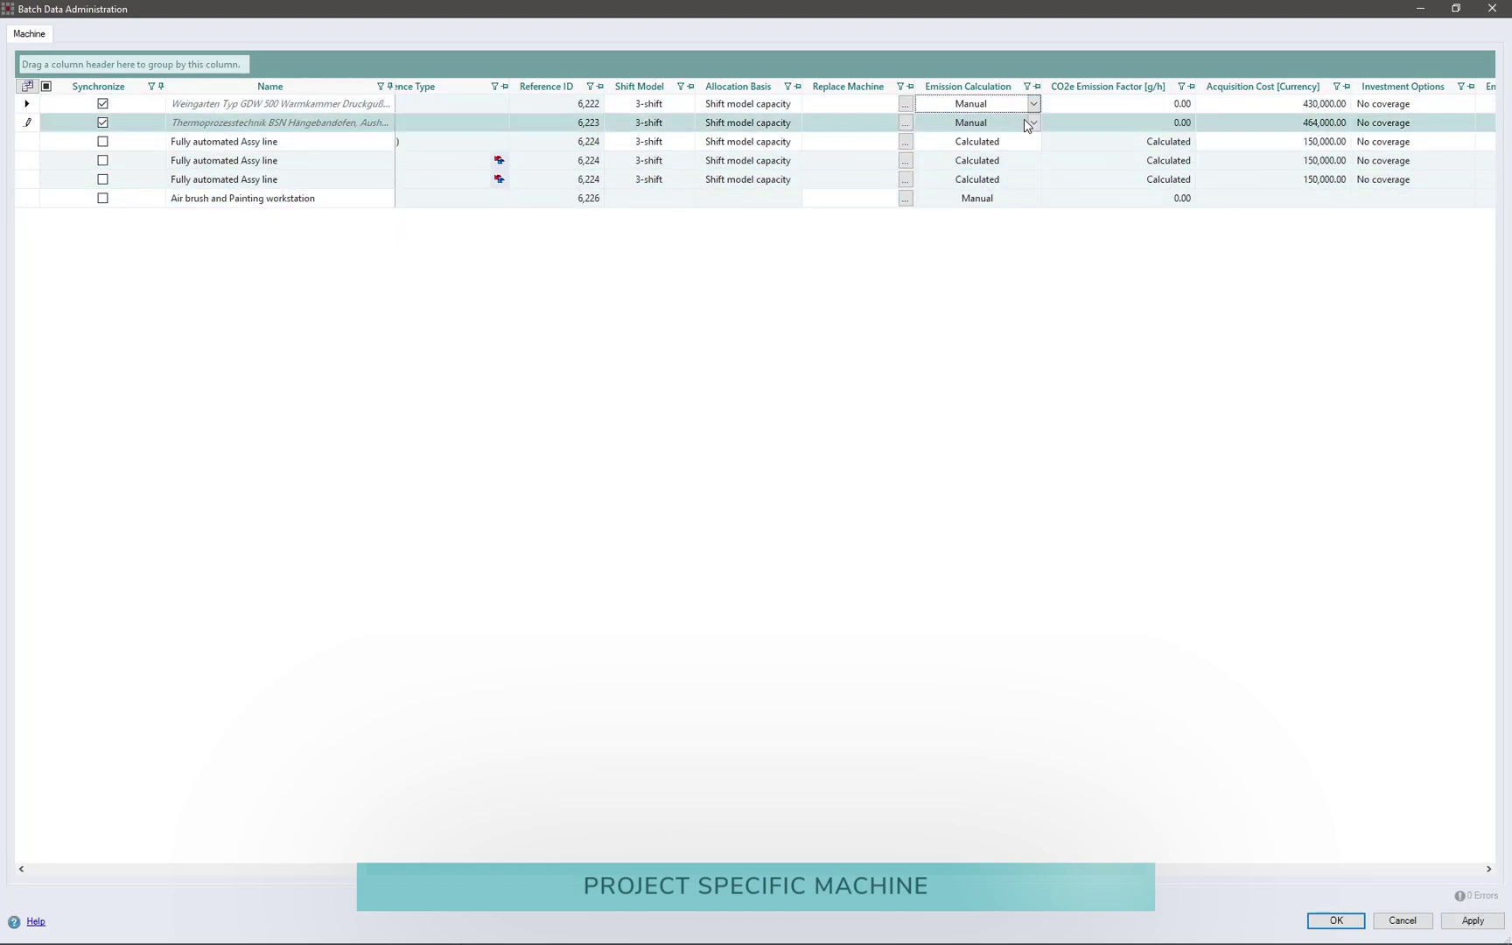
{"action": "left_click", "coordinate": [1134, 104]}
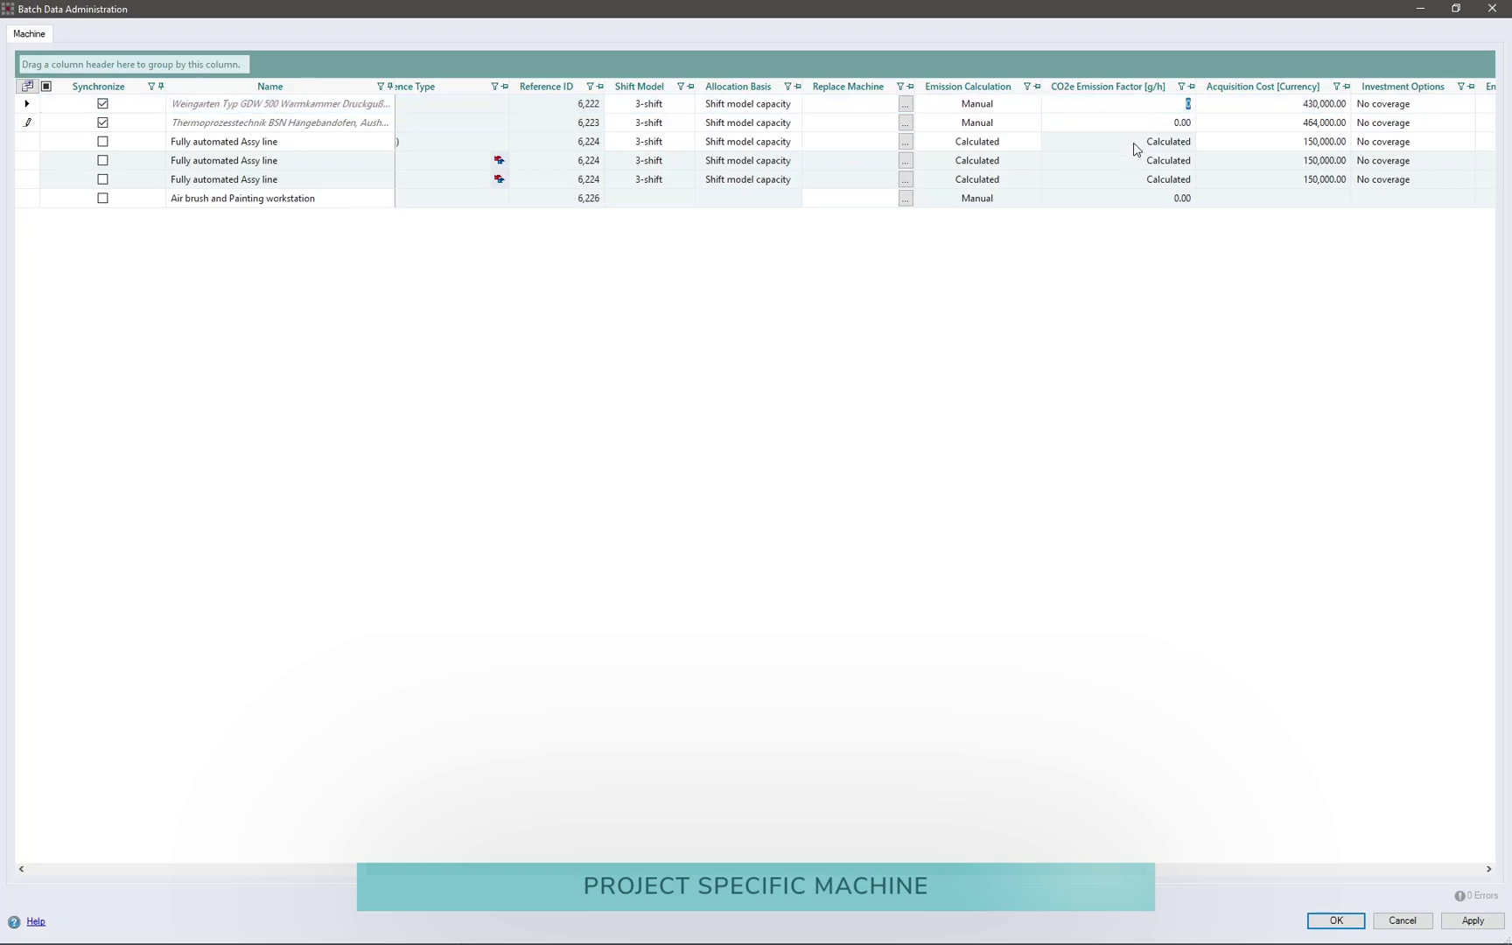
{"action": "type", "text": "3400"}
{"action": "left_click", "coordinate": [1188, 124]}
- Replace the first two machines with the 2,000 kN punching machine (DbW754) and apply
{"action": "left_click", "coordinate": [906, 103]}
{"action": "type", "text": "3,400"}
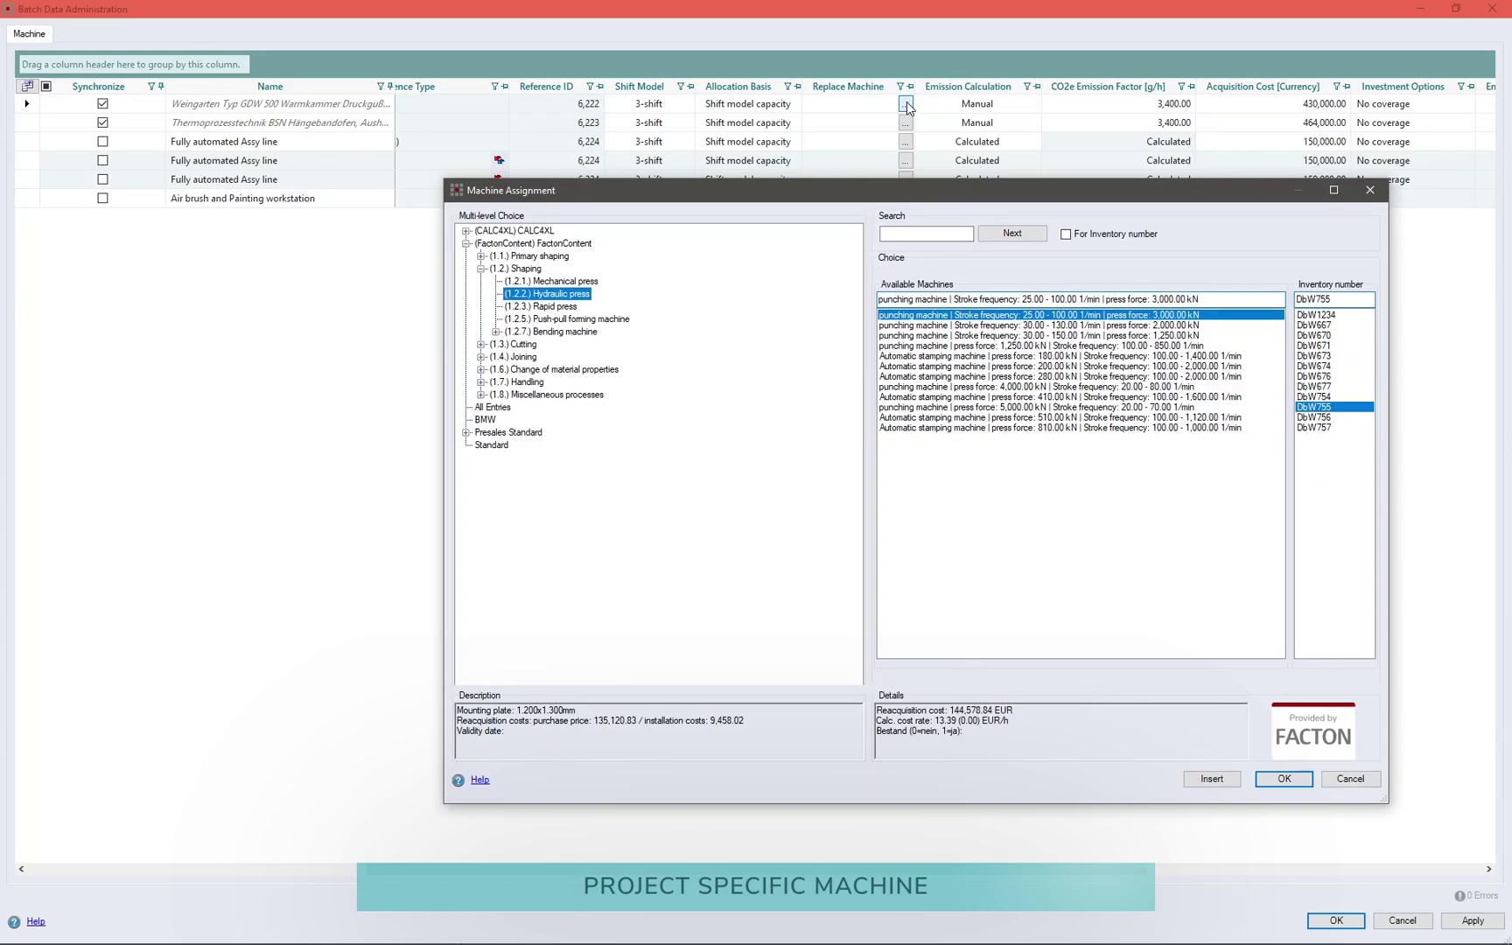
{"action": "left_click", "coordinate": [978, 326]}
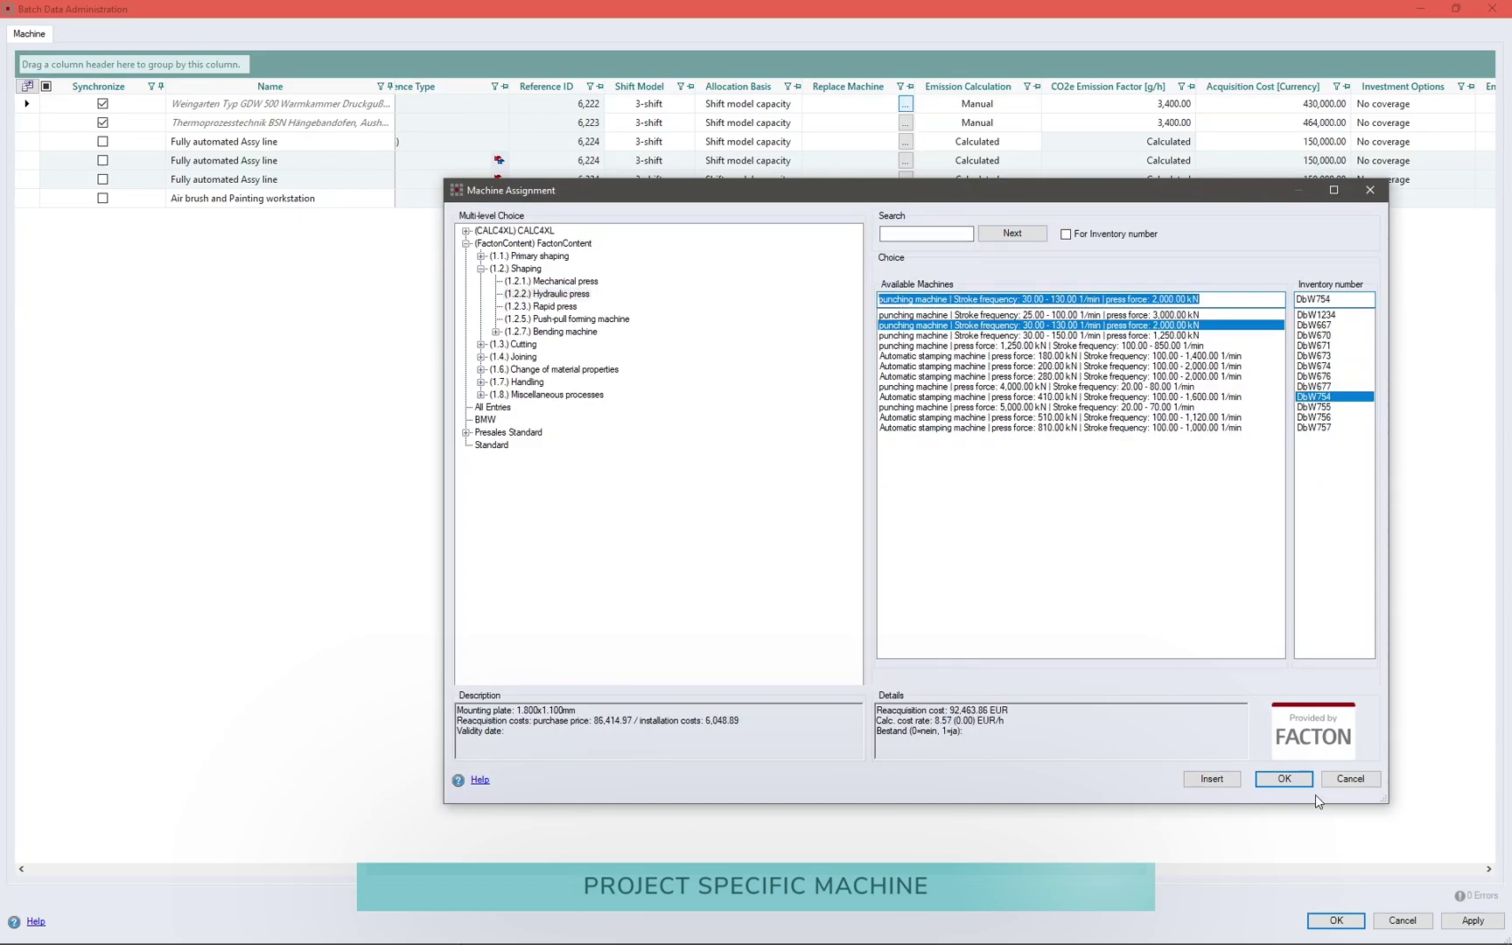
{"action": "left_click", "coordinate": [1283, 784]}
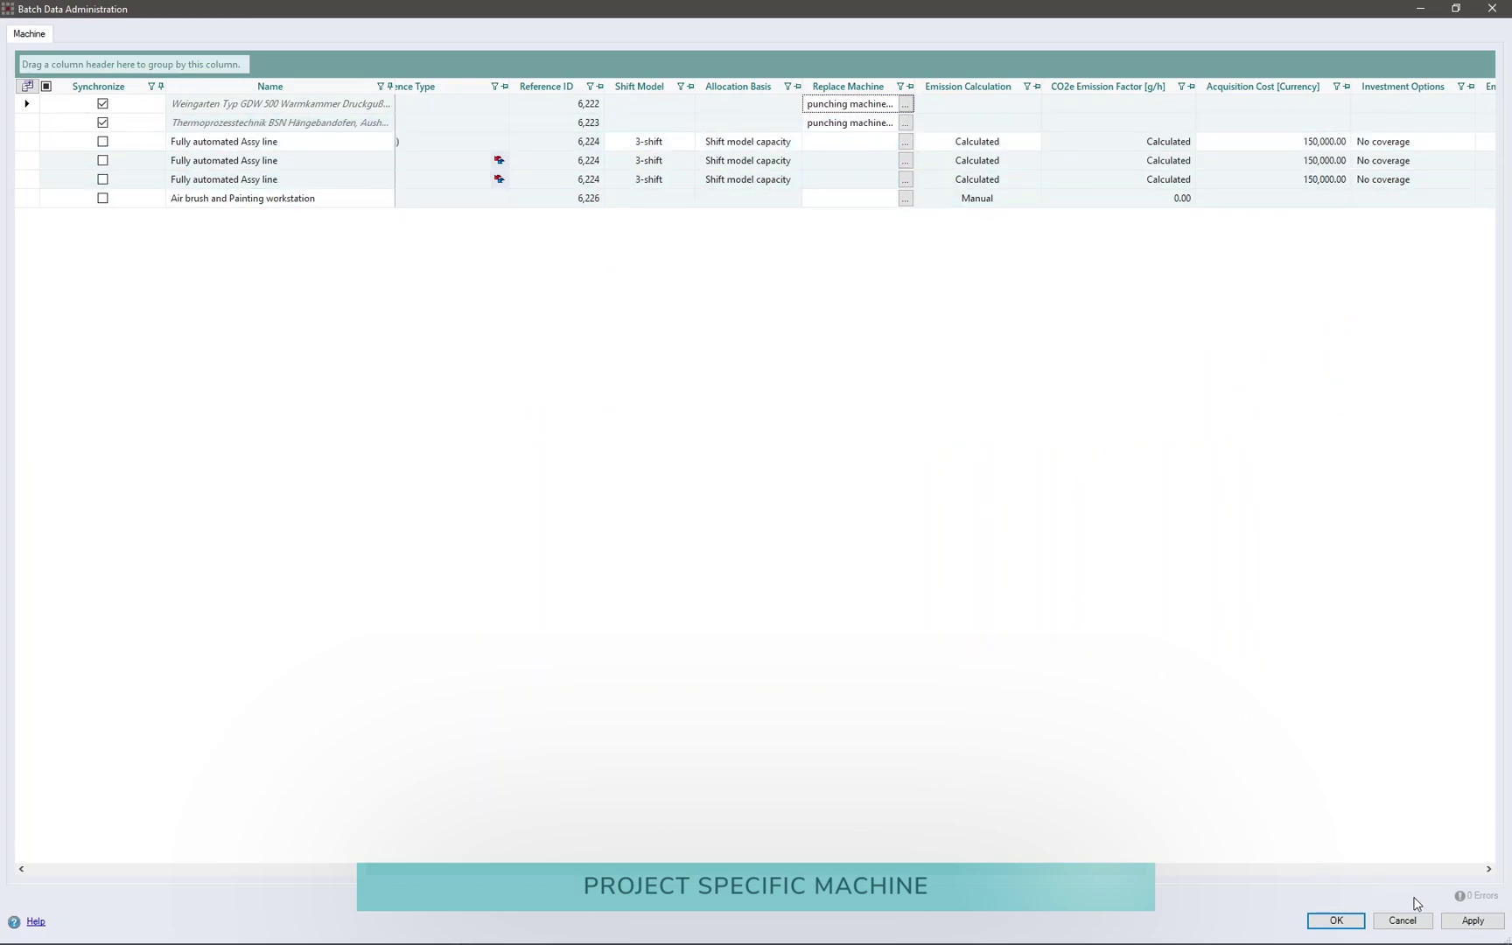
{"action": "left_click", "coordinate": [1468, 919]}
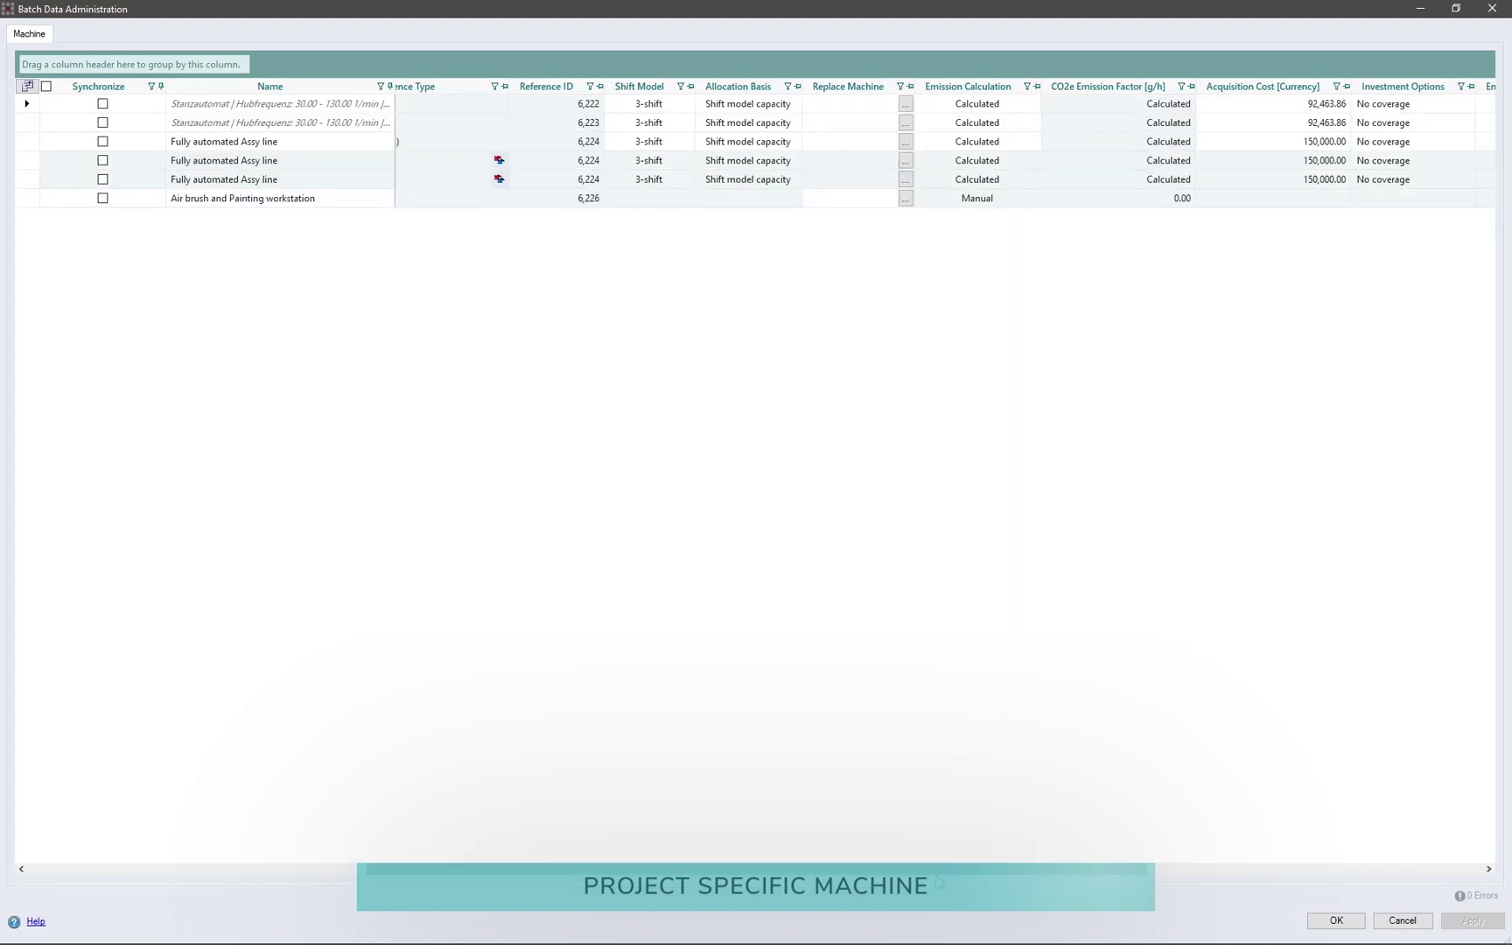
{"action": "left_click_drag", "start_coordinate": [662, 870], "coordinate": [190, 870]}
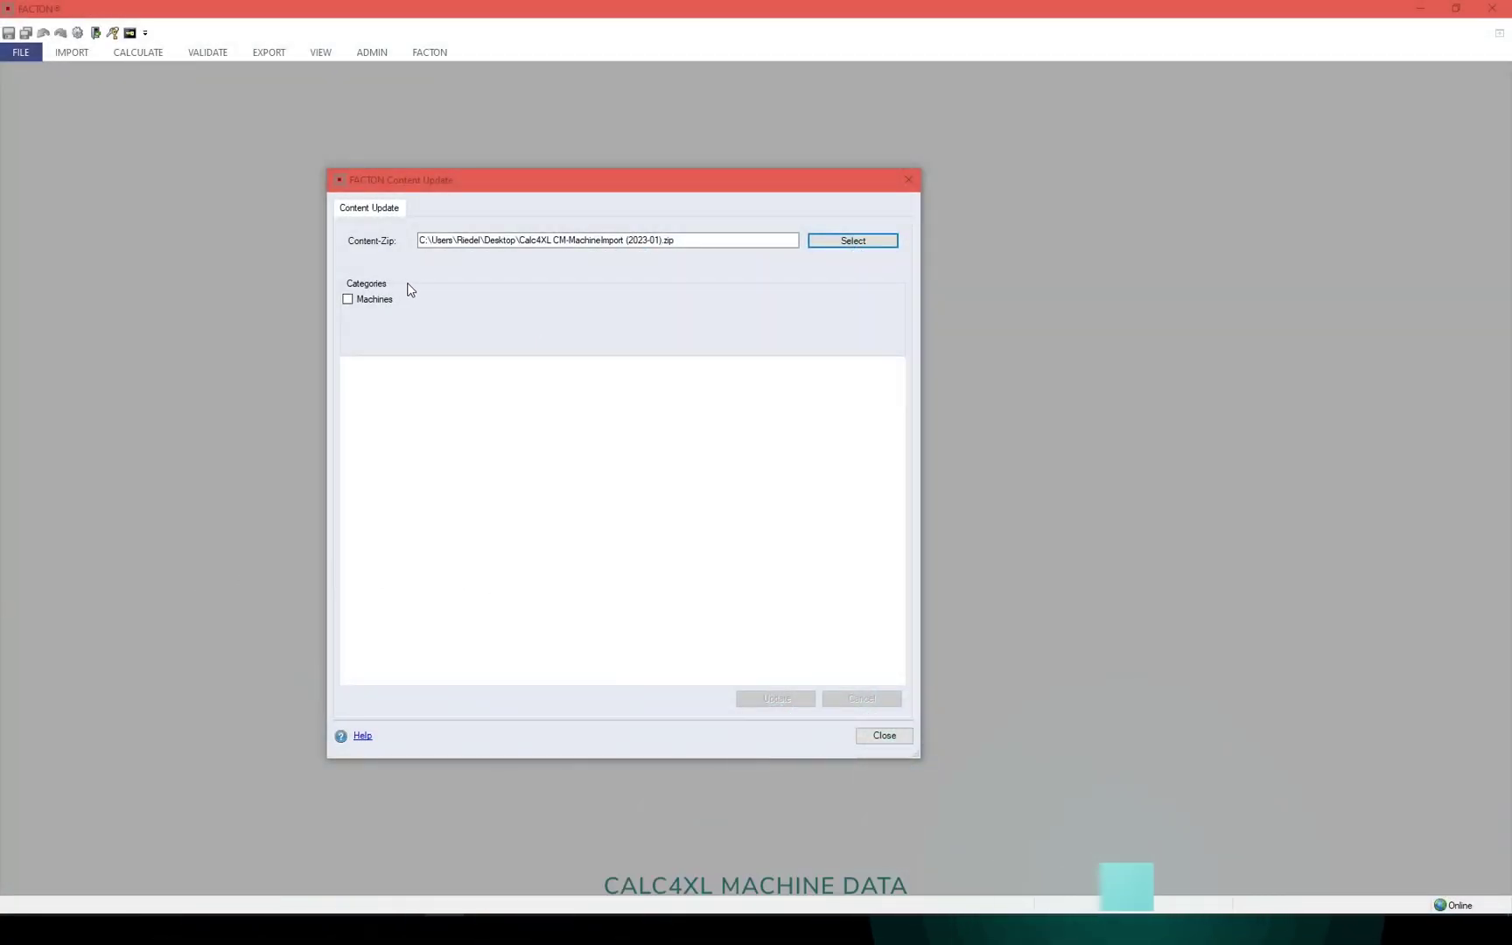
- Run the content update of the Calc4XL import package with the Machines category ticked
{"action": "left_click", "coordinate": [347, 298]}
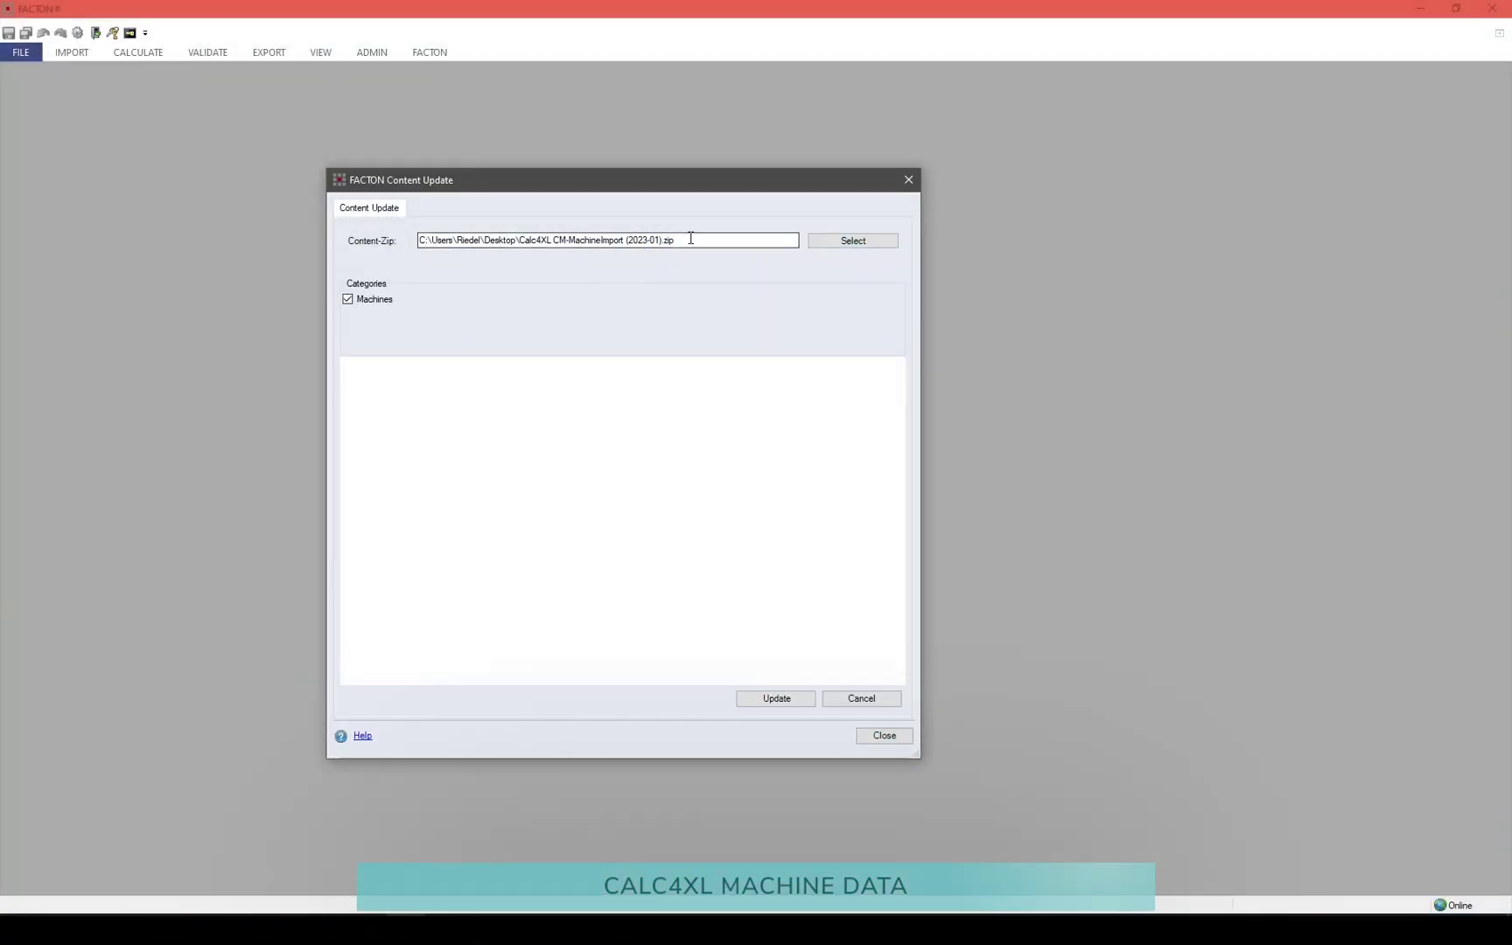
{"action": "left_click_drag", "start_coordinate": [676, 240], "coordinate": [547, 240]}
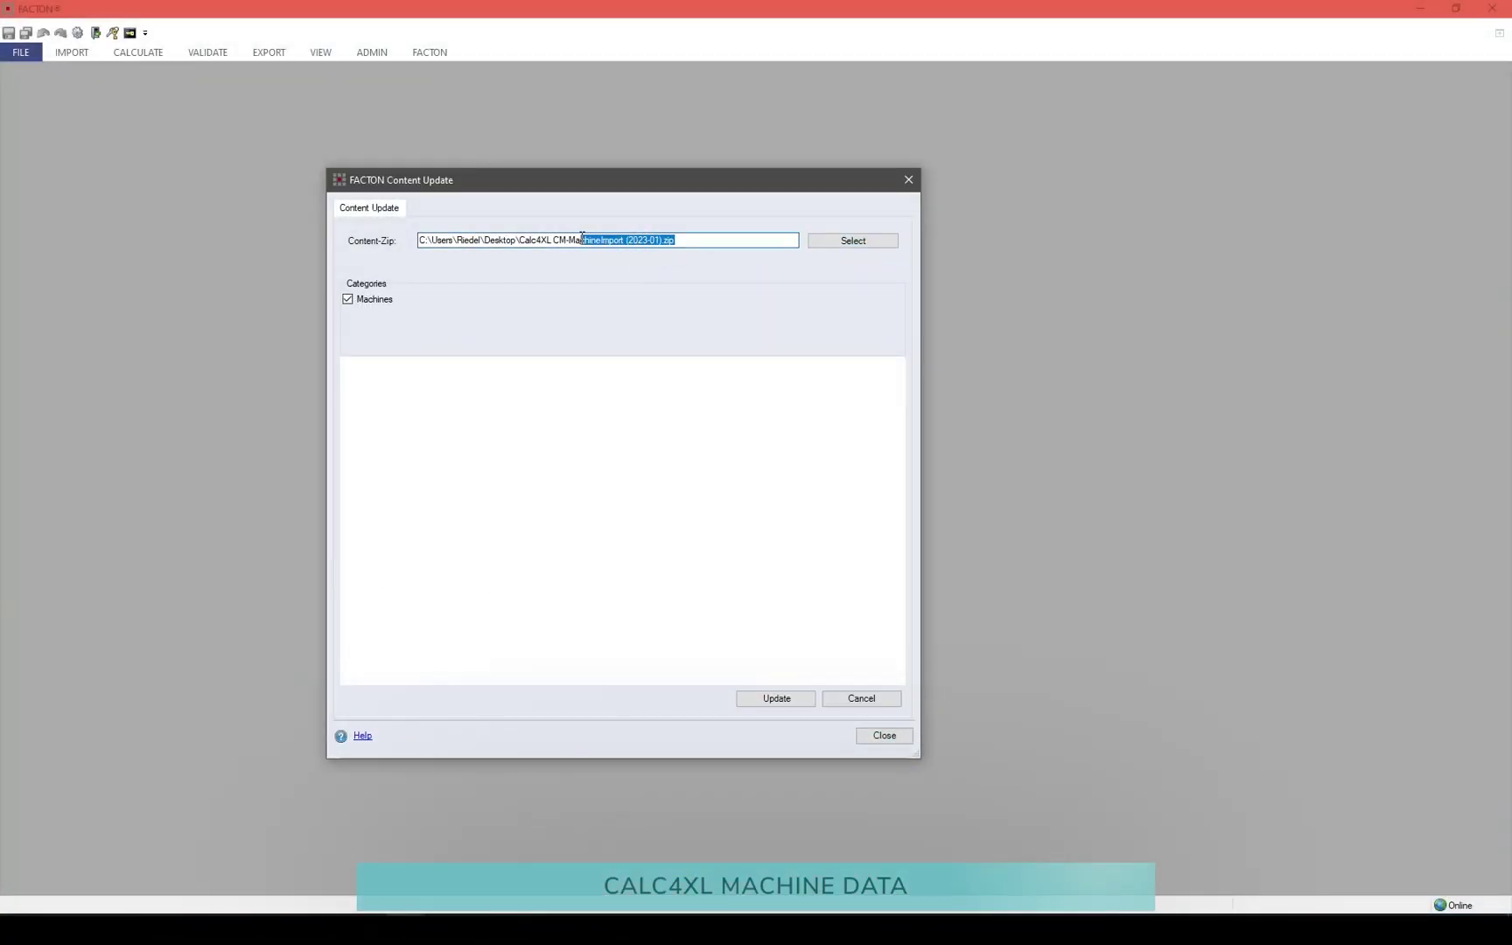
{"action": "left_click", "coordinate": [779, 700]}
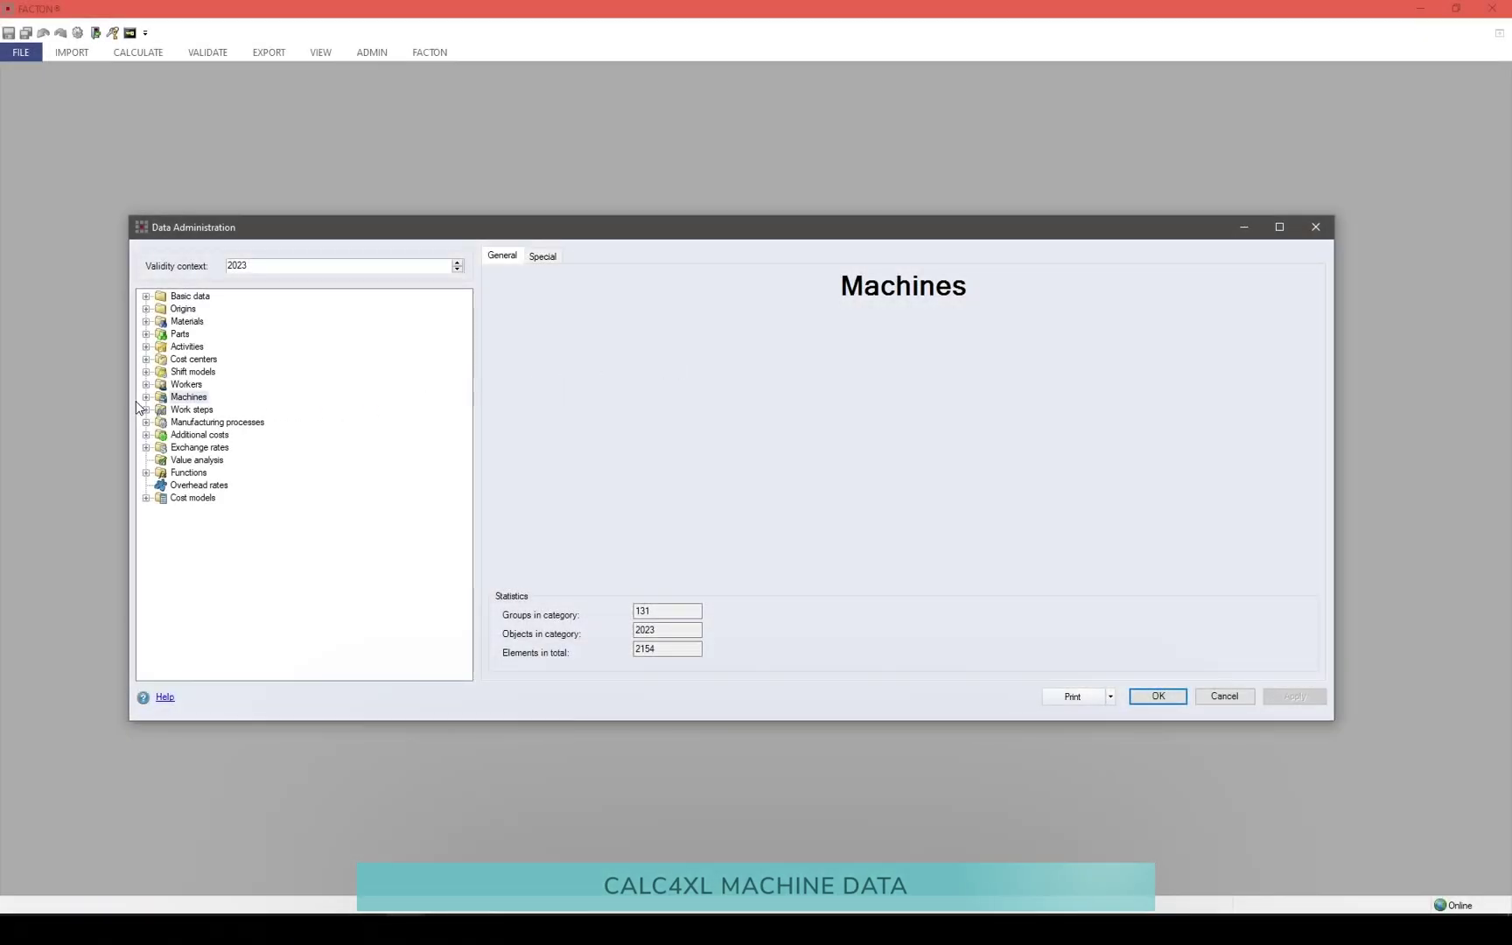
- Browse the CALC4XL machine library down to Primary shaping > Sinter
{"action": "left_click", "coordinate": [146, 397]}
{"action": "left_click", "coordinate": [225, 446]}
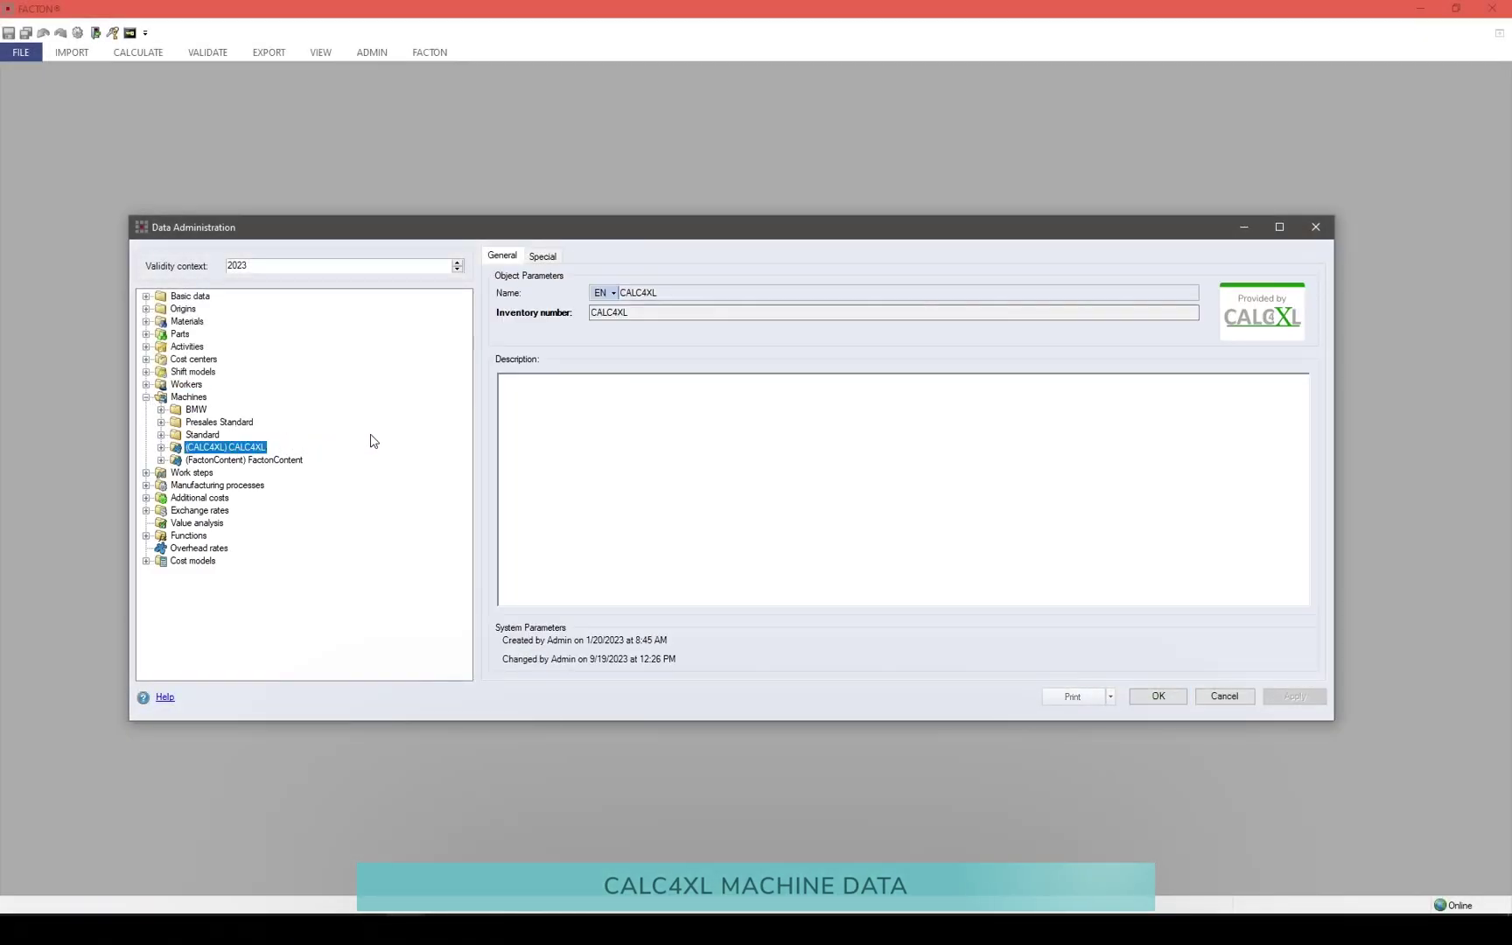
{"action": "left_click", "coordinate": [160, 447]}
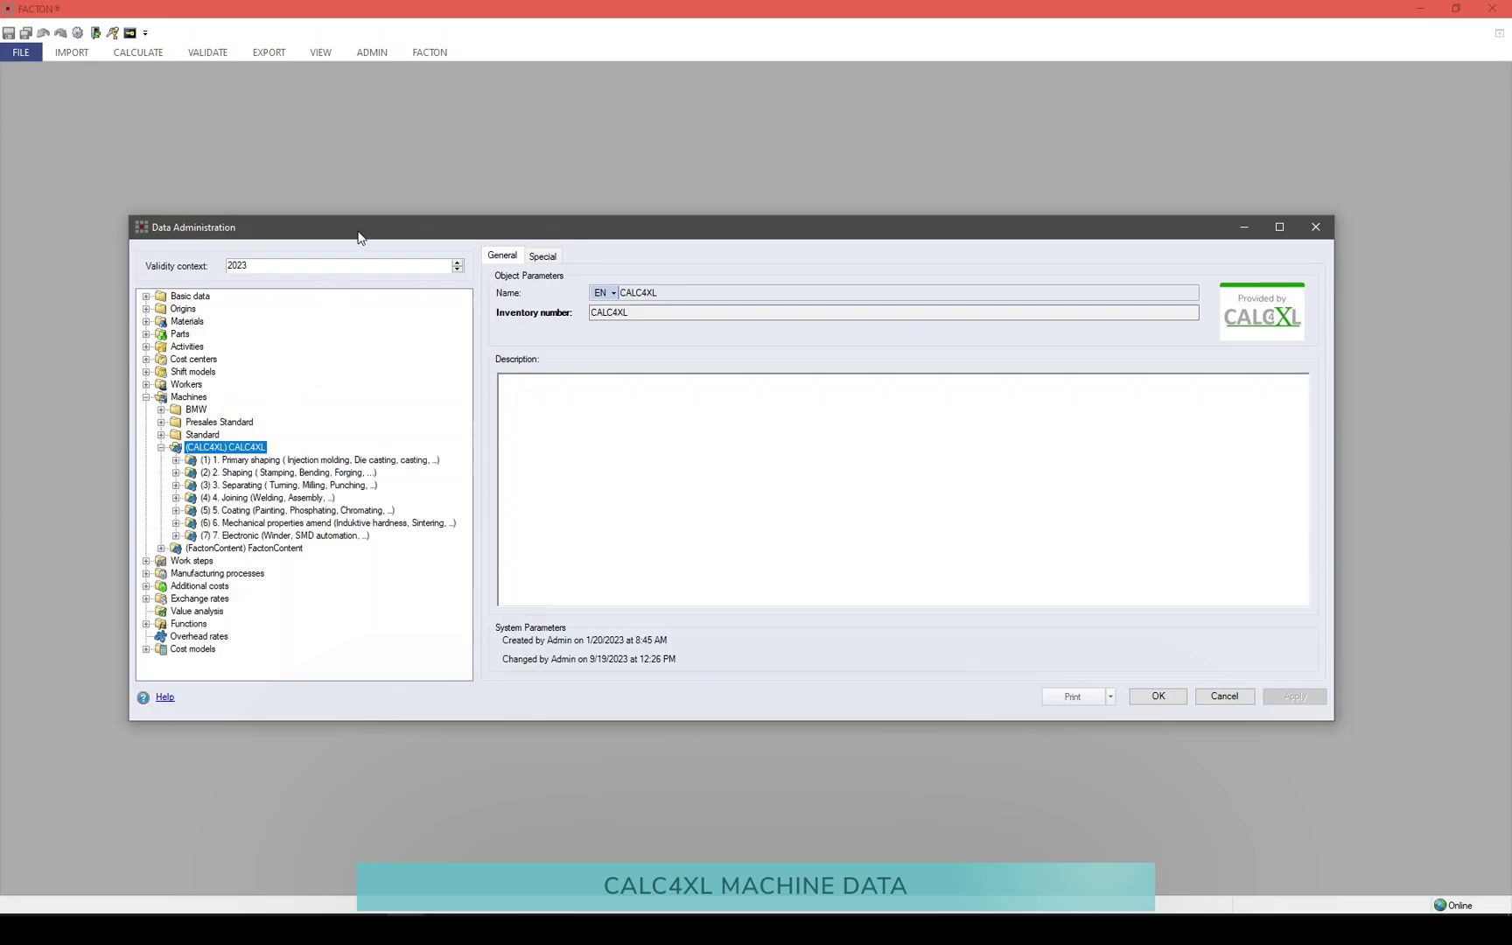
{"action": "left_click_drag", "start_coordinate": [359, 215], "coordinate": [354, 102]}
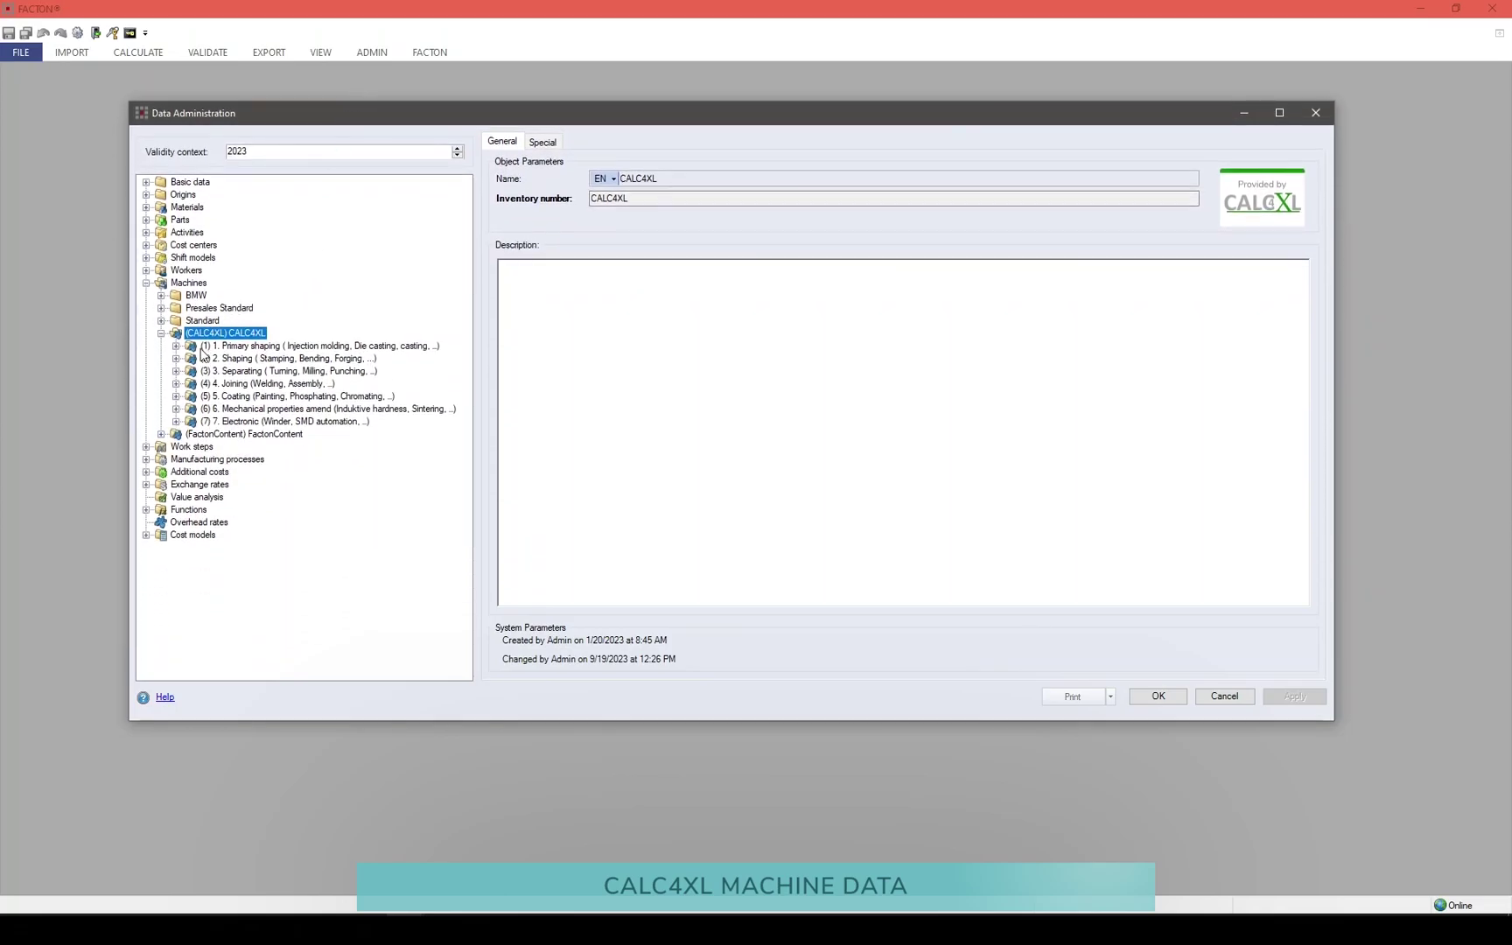
{"action": "left_click", "coordinate": [175, 346]}
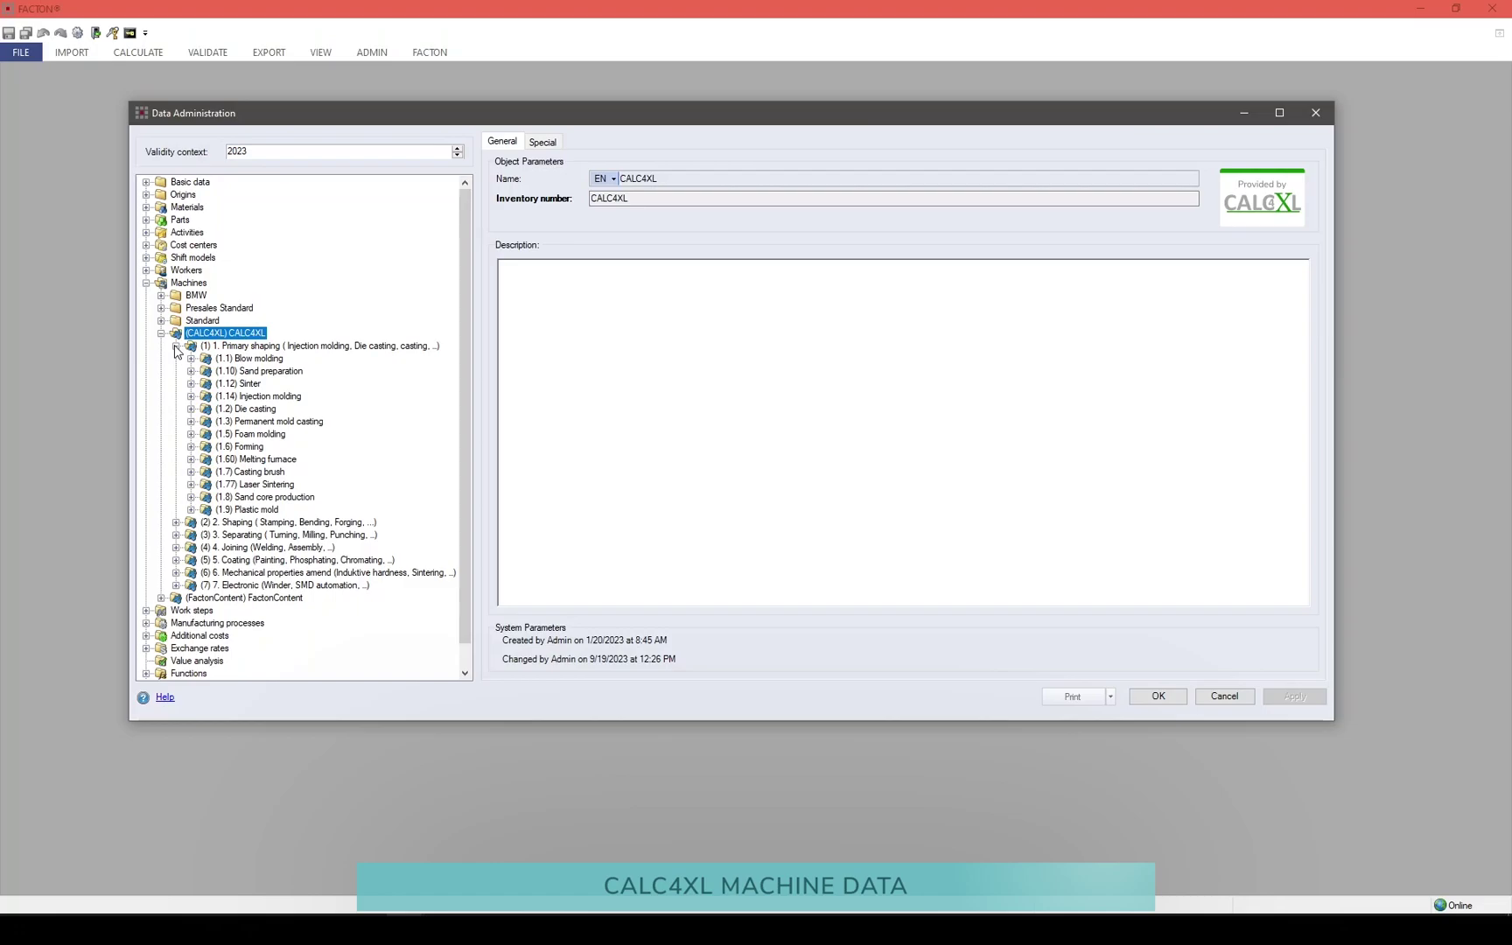
{"action": "left_click", "coordinate": [190, 385]}
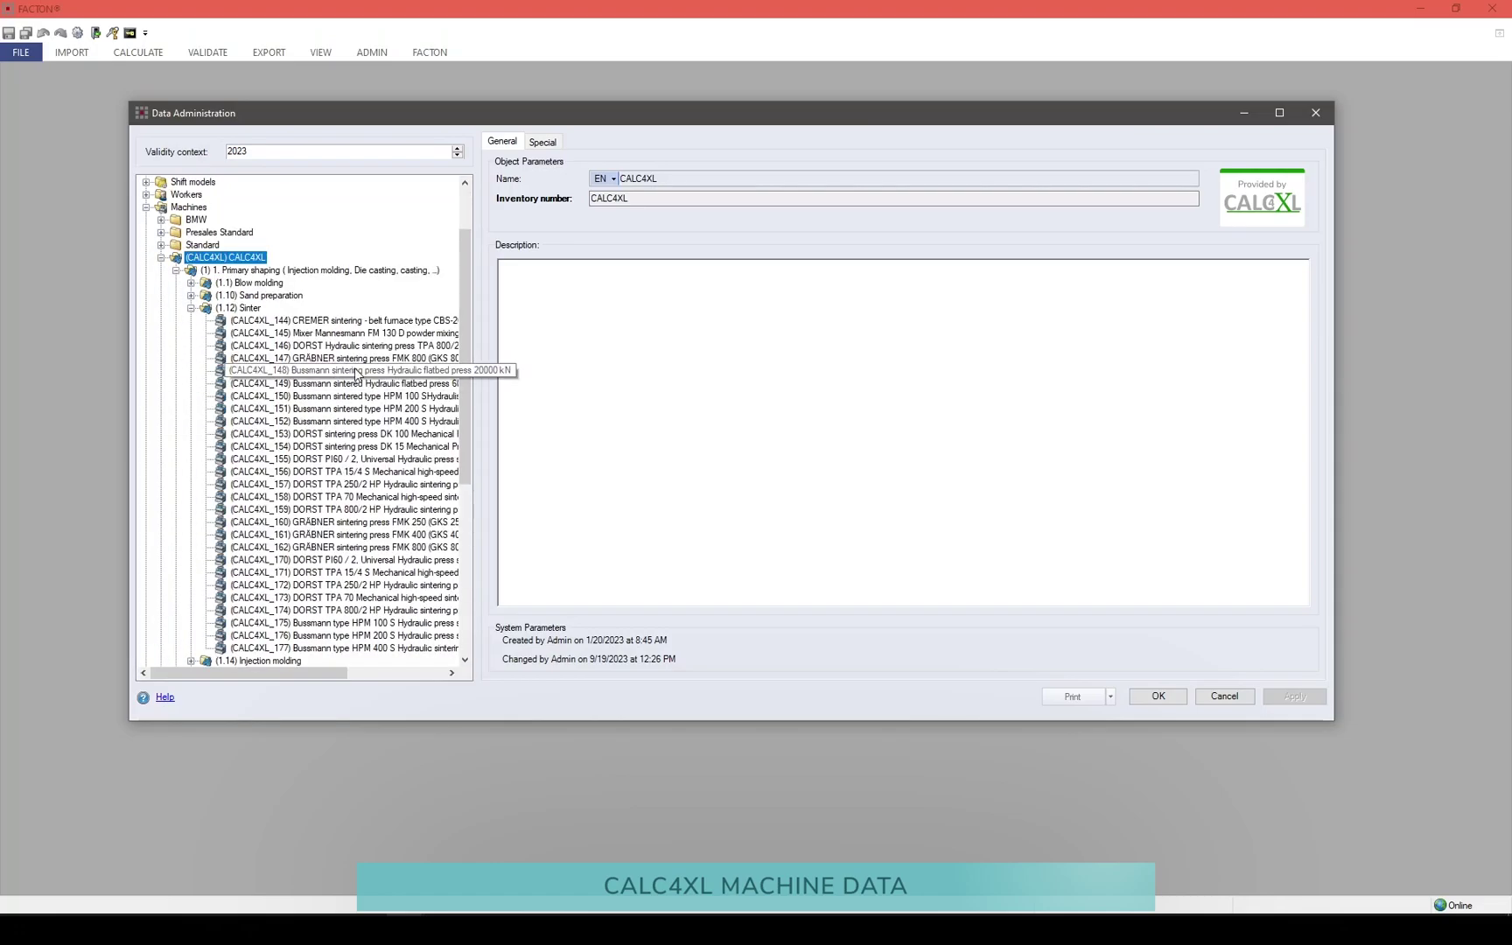
{"action": "left_click_drag", "start_coordinate": [477, 338], "coordinate": [676, 339]}
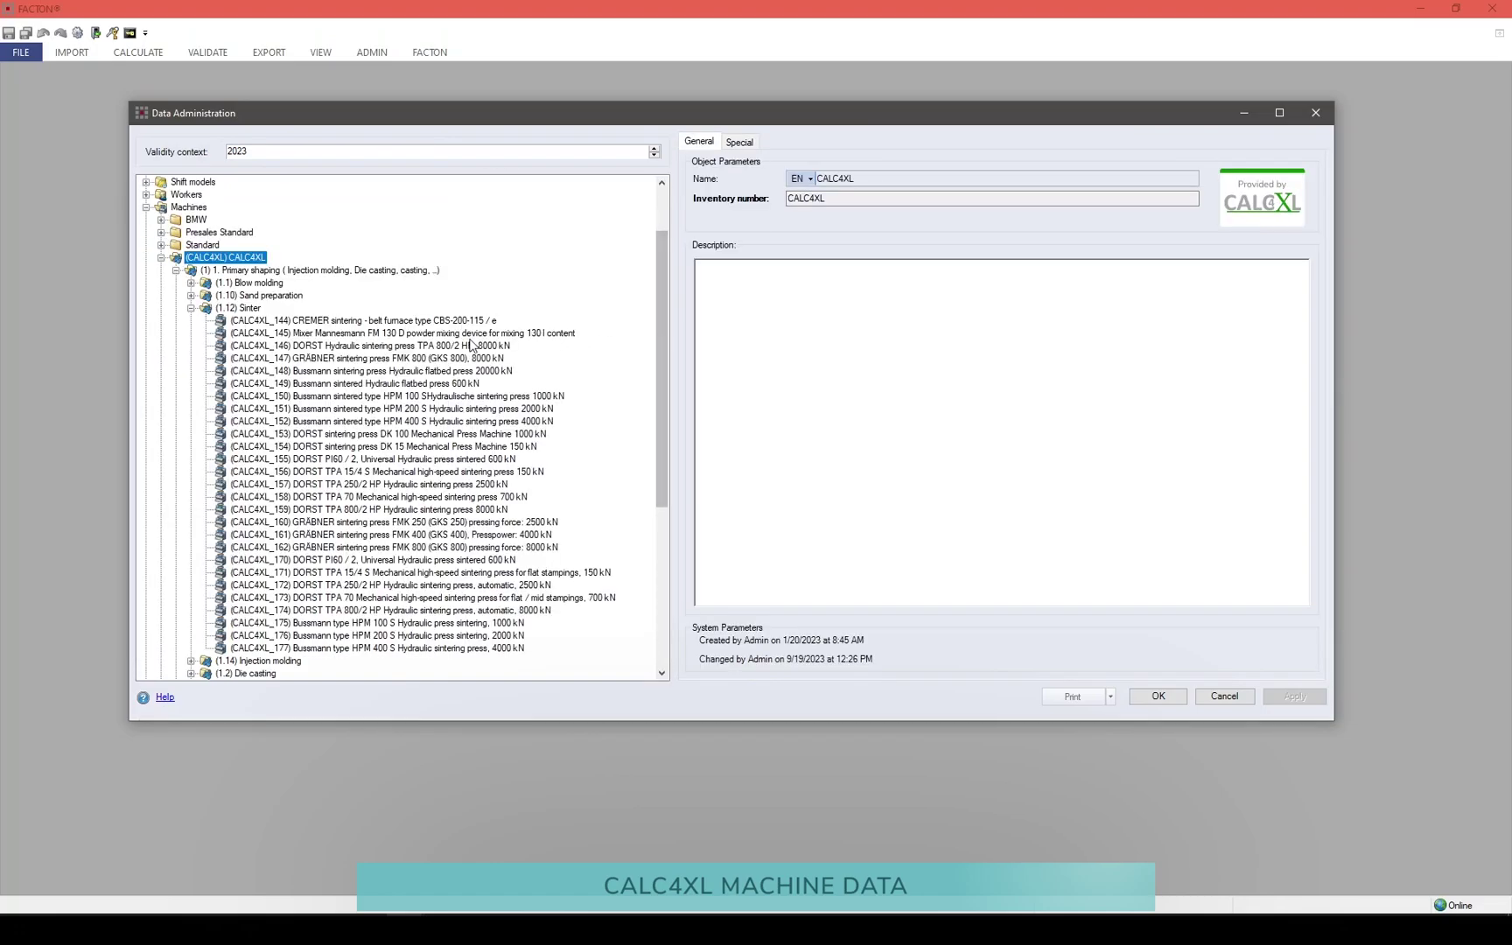
- Open the CREMER CBS-200-115 / e furnace and review its Special and Calculation tabs
{"action": "left_click", "coordinate": [410, 323]}
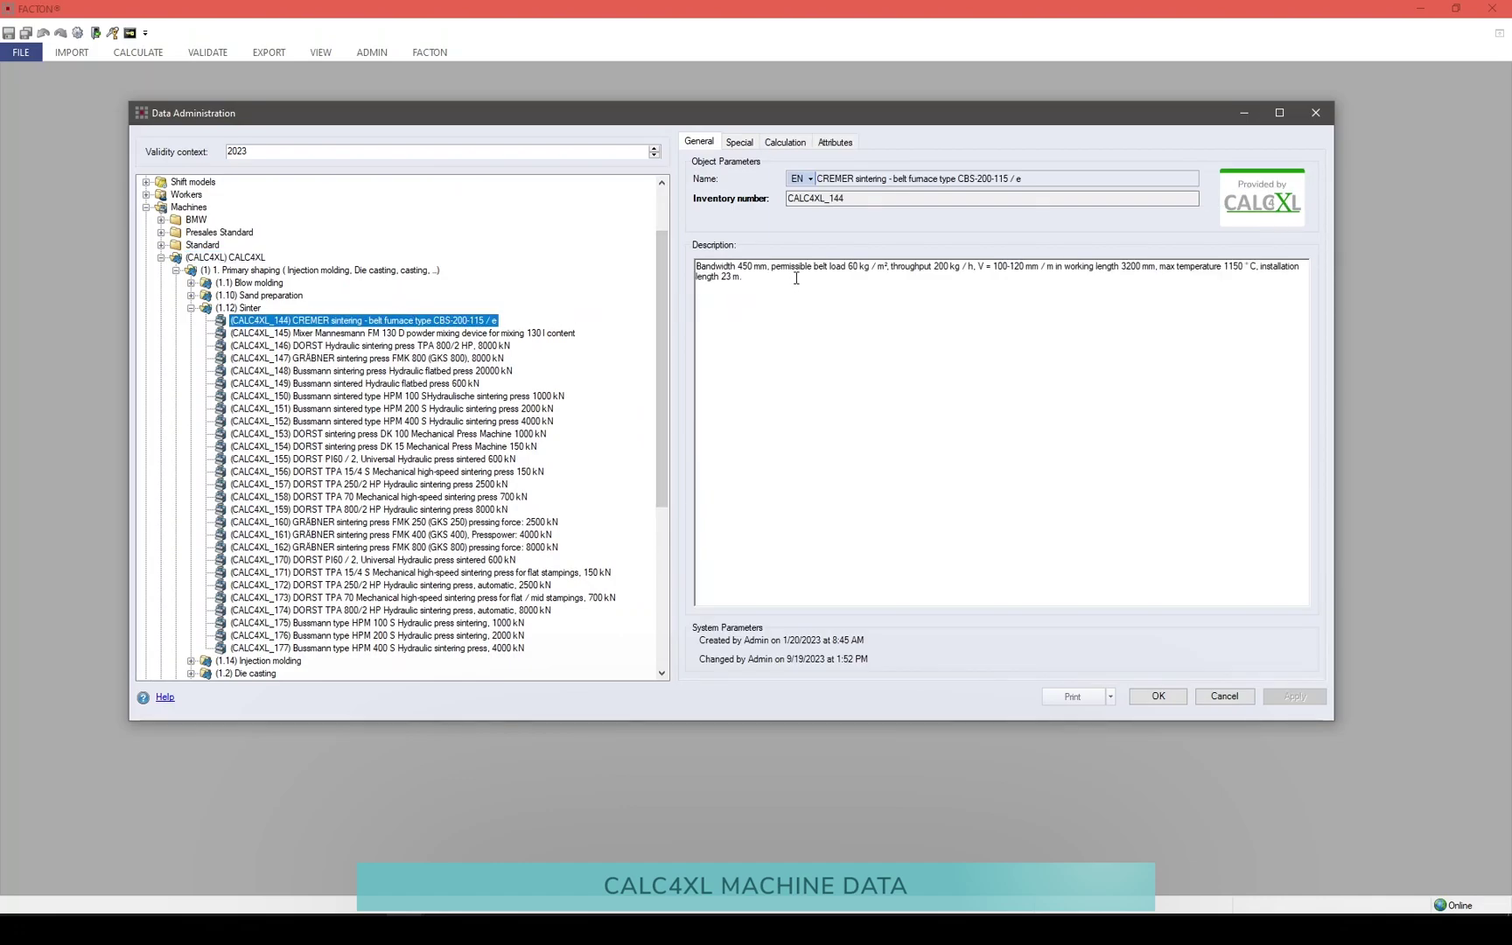
{"action": "left_click", "coordinate": [756, 144]}
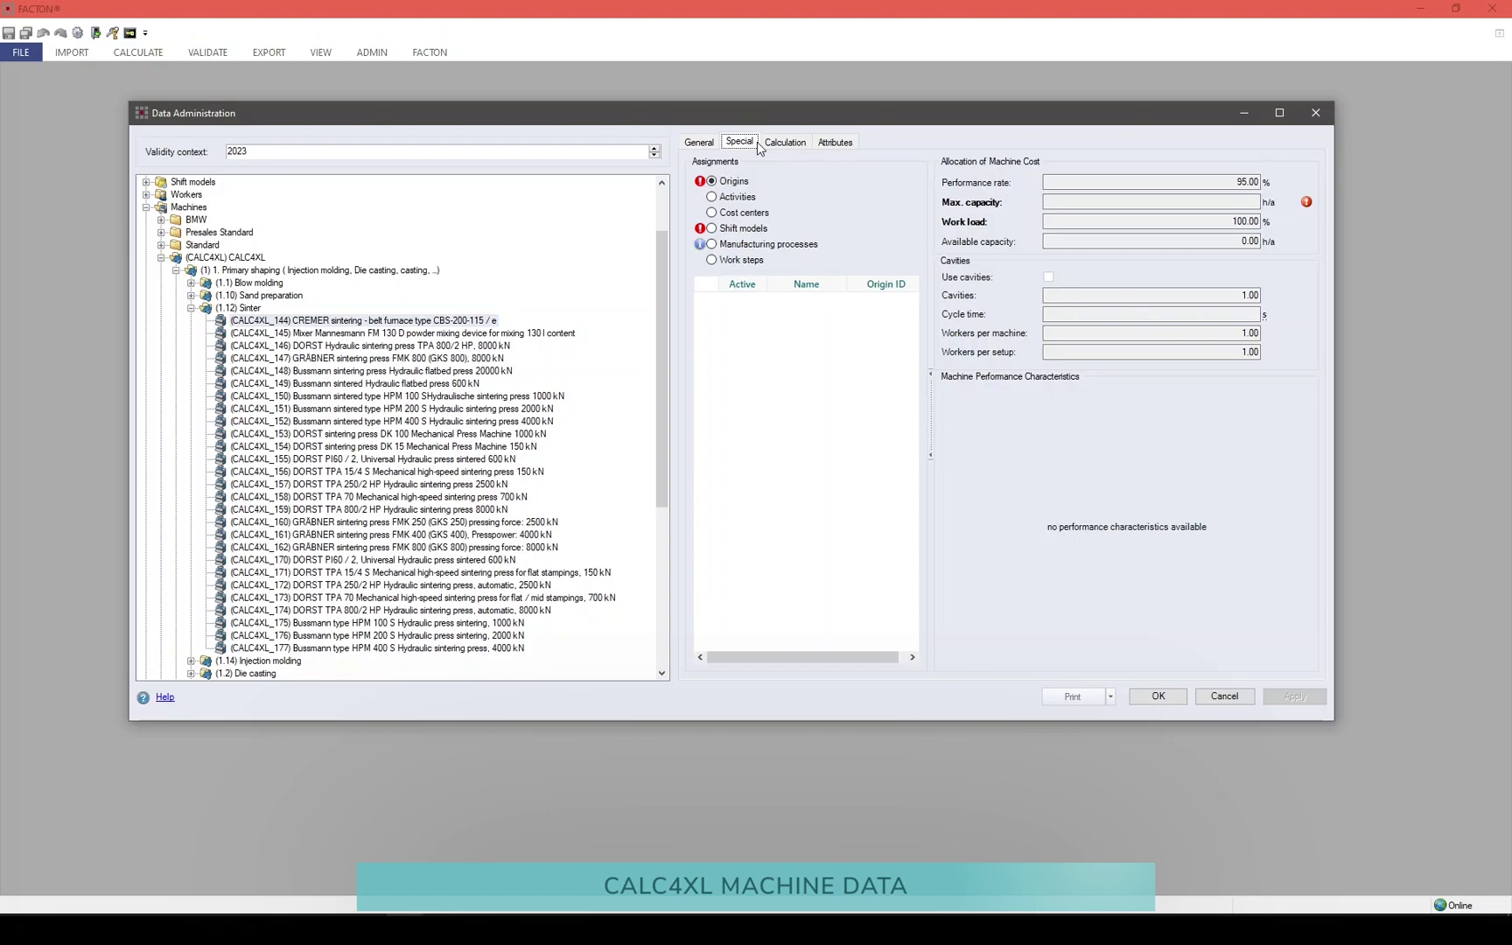
{"action": "left_click", "coordinate": [783, 144]}
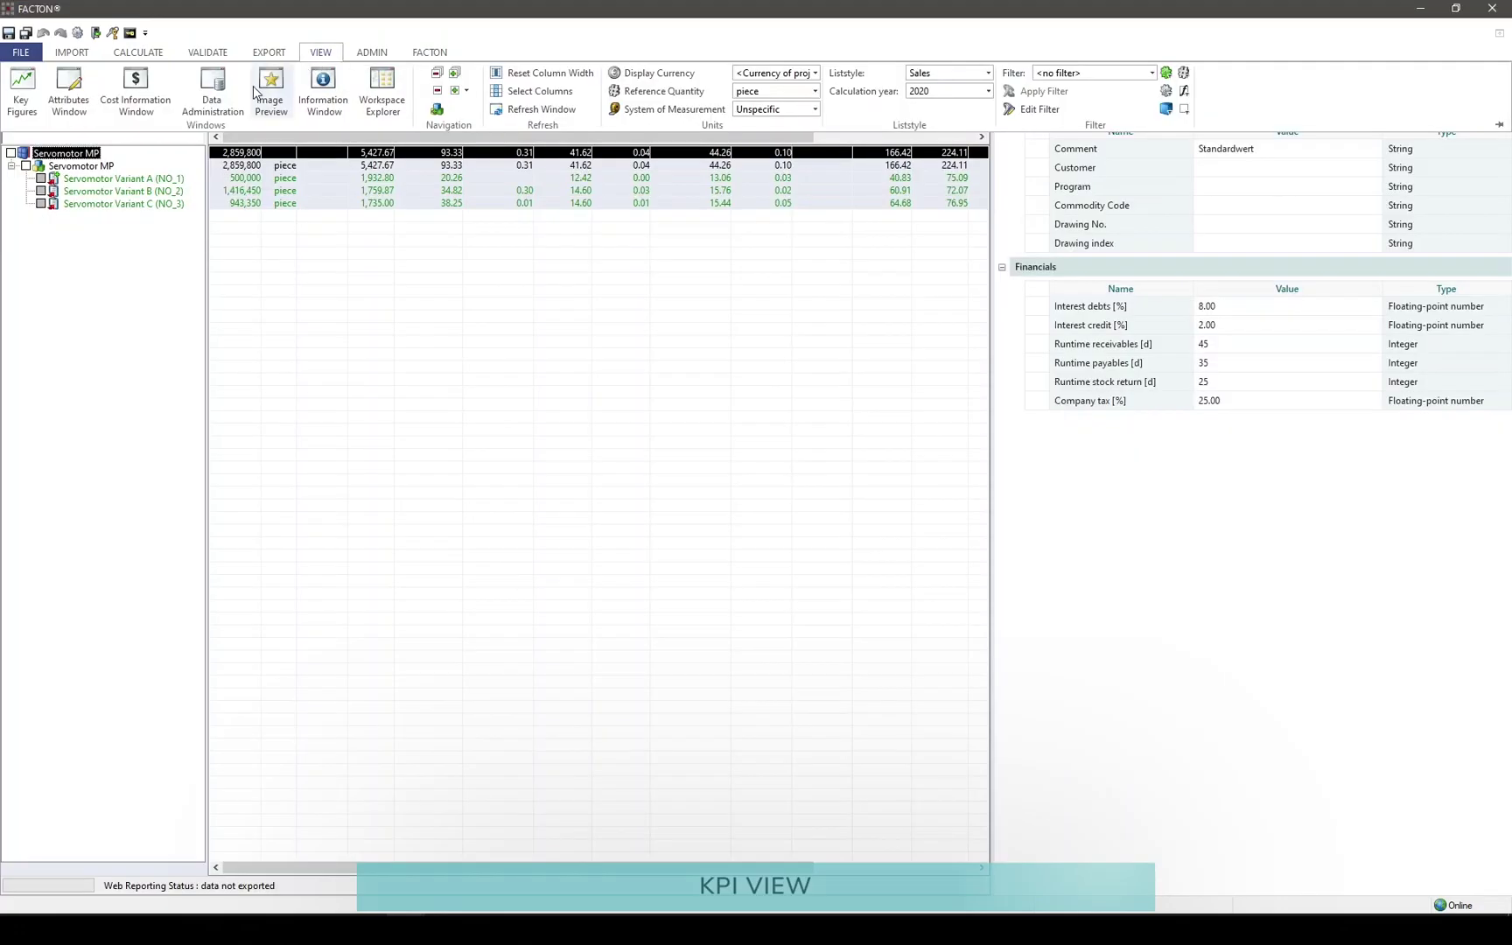
- Calculate the Servomotor MP key figures and inspect Total quantity and Return on sales
{"action": "left_click", "coordinate": [22, 106]}
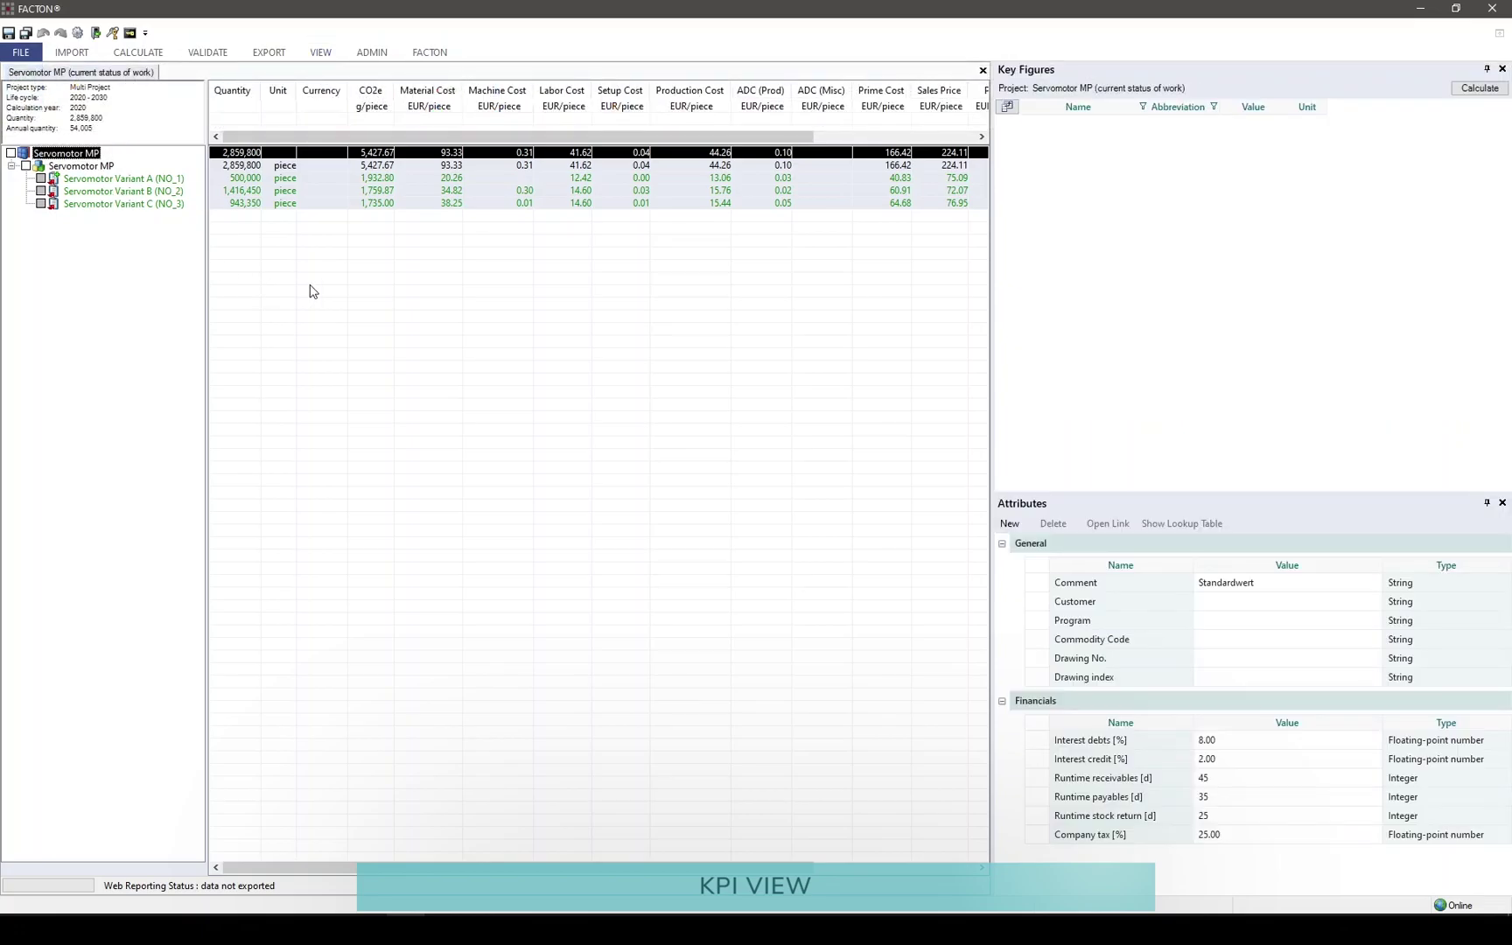
{"action": "left_click", "coordinate": [1474, 92]}
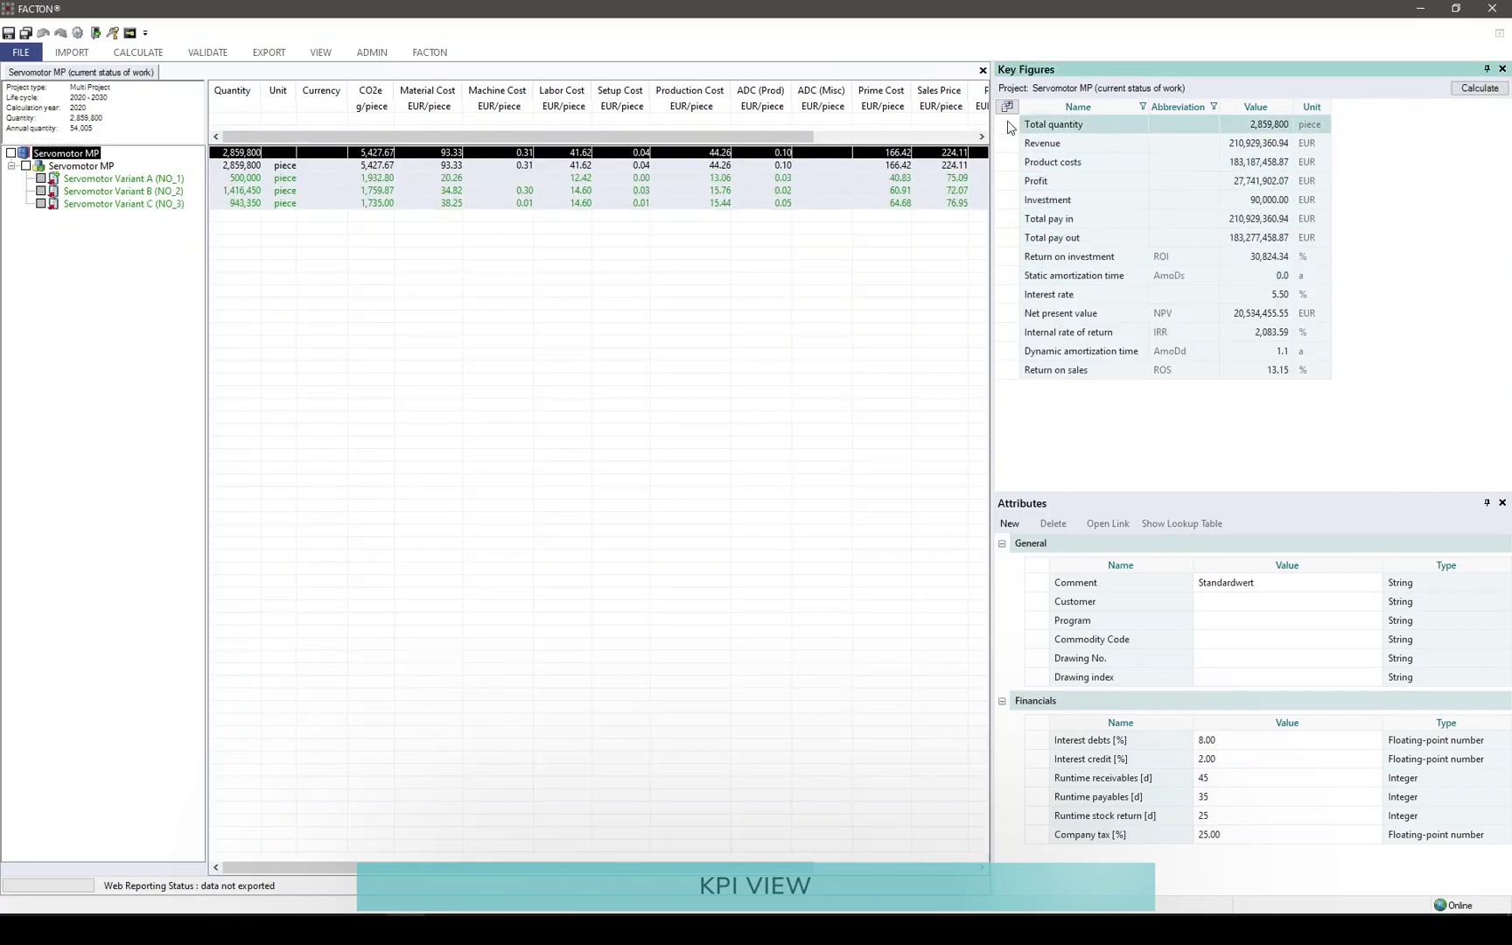
{"action": "left_click", "coordinate": [1074, 123]}
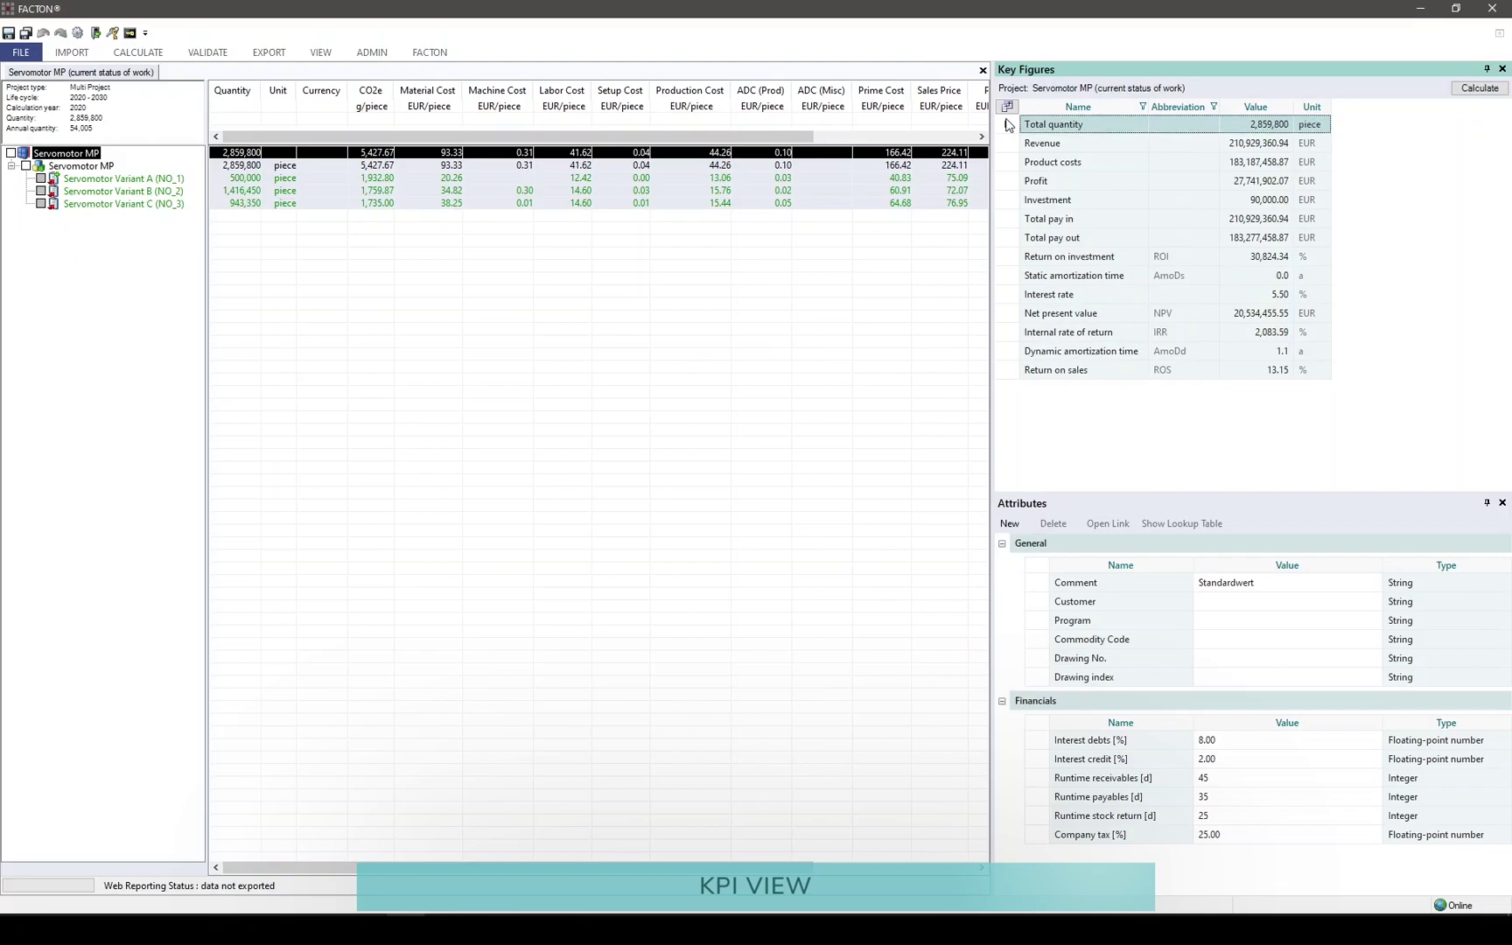
{"action": "left_click", "coordinate": [1012, 371]}
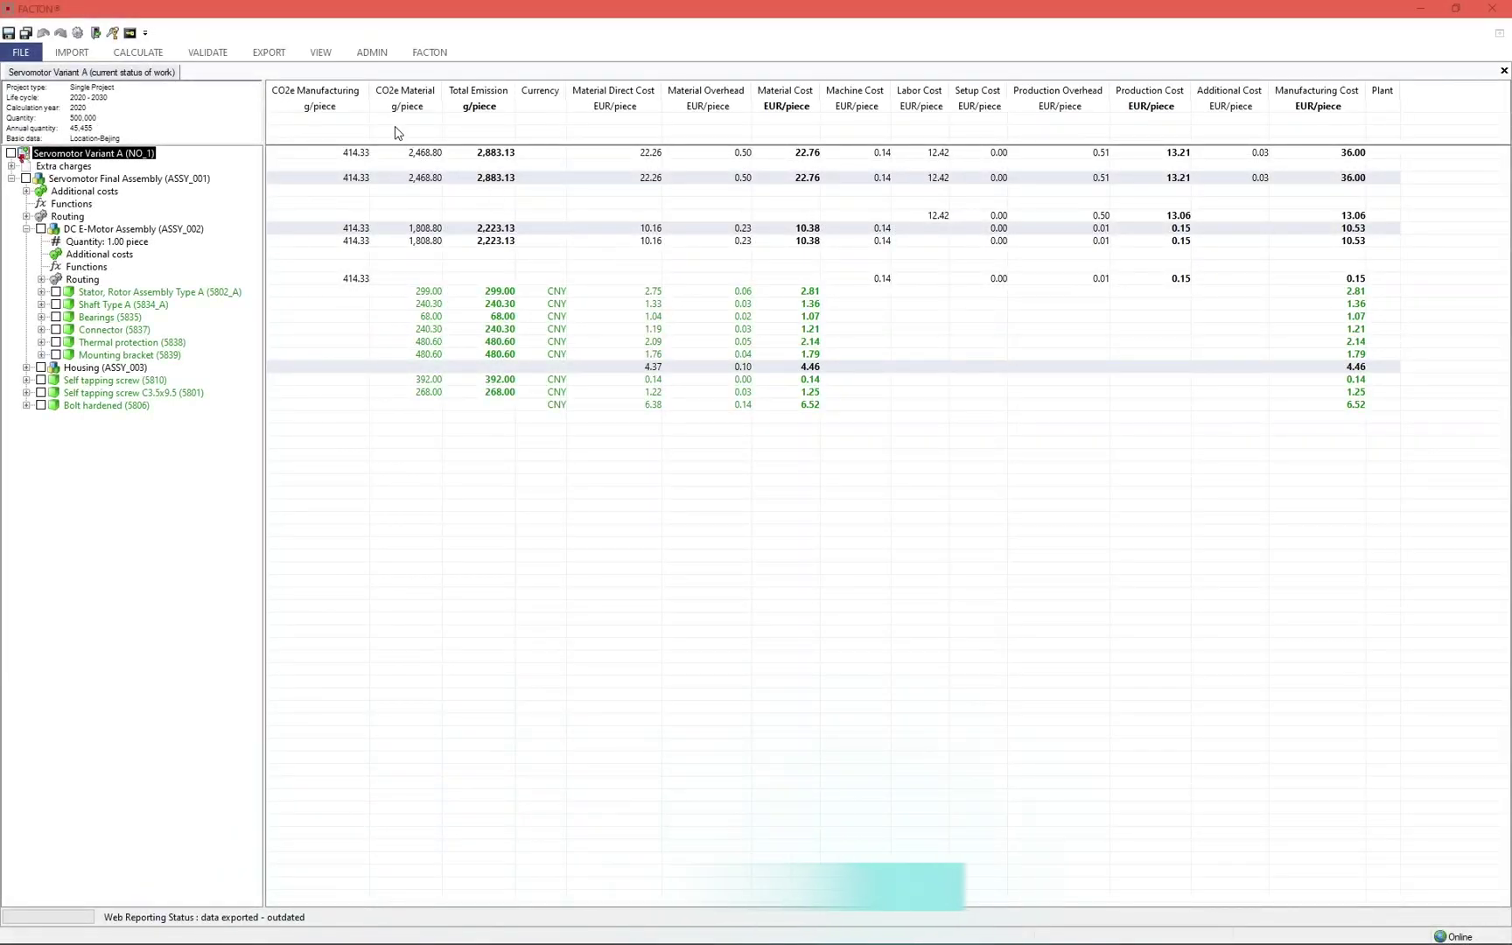
- Open report administration and list the Business Case project reports
{"action": "left_click", "coordinate": [270, 52]}
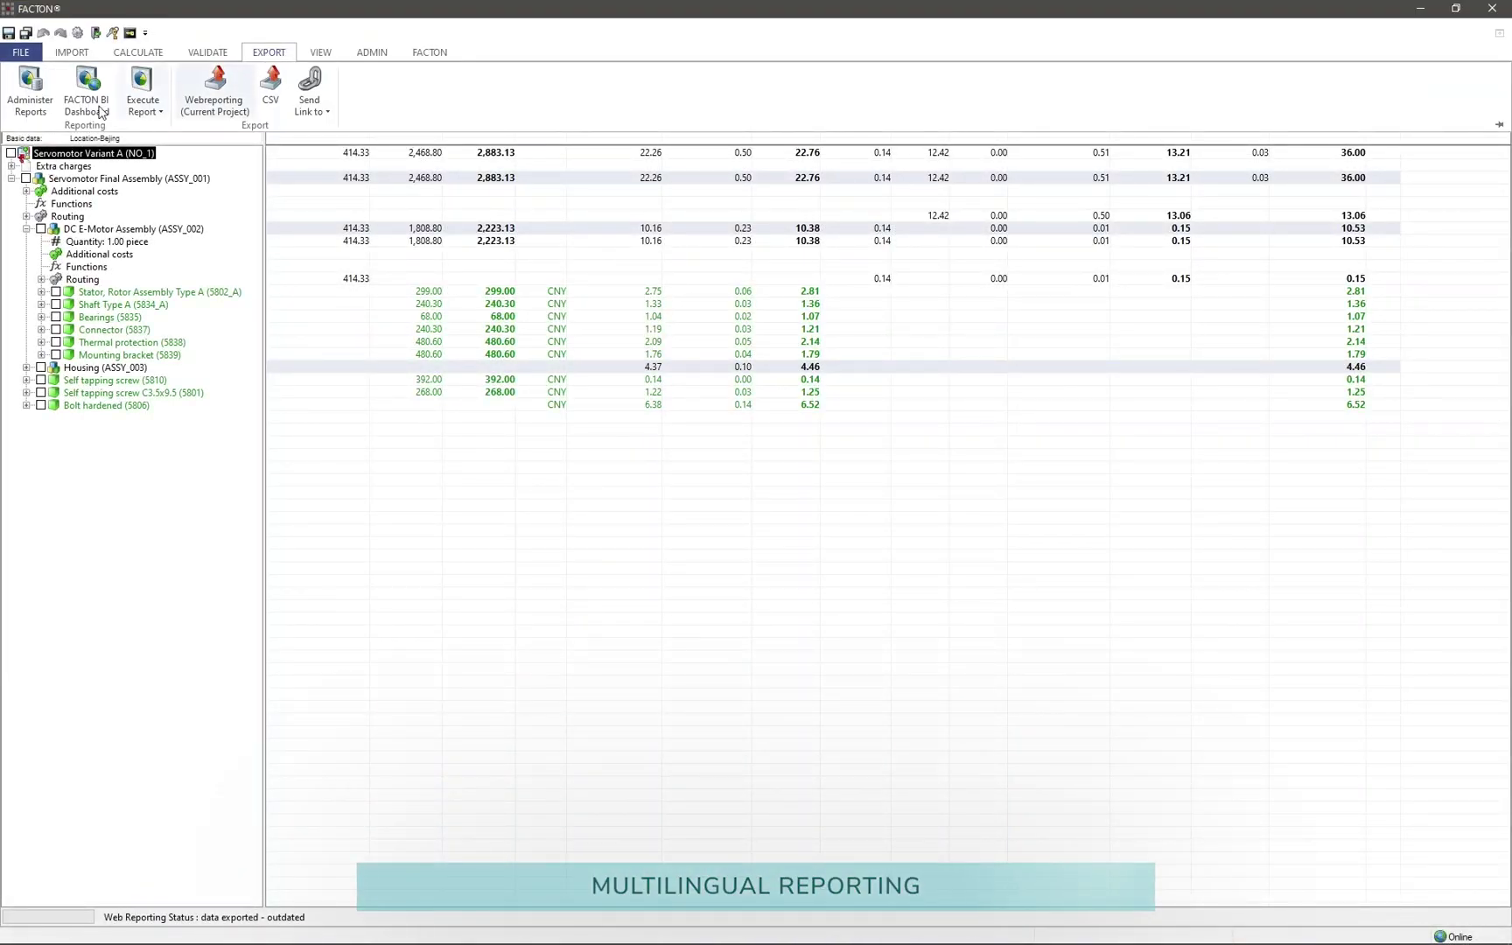
{"action": "left_click", "coordinate": [29, 95]}
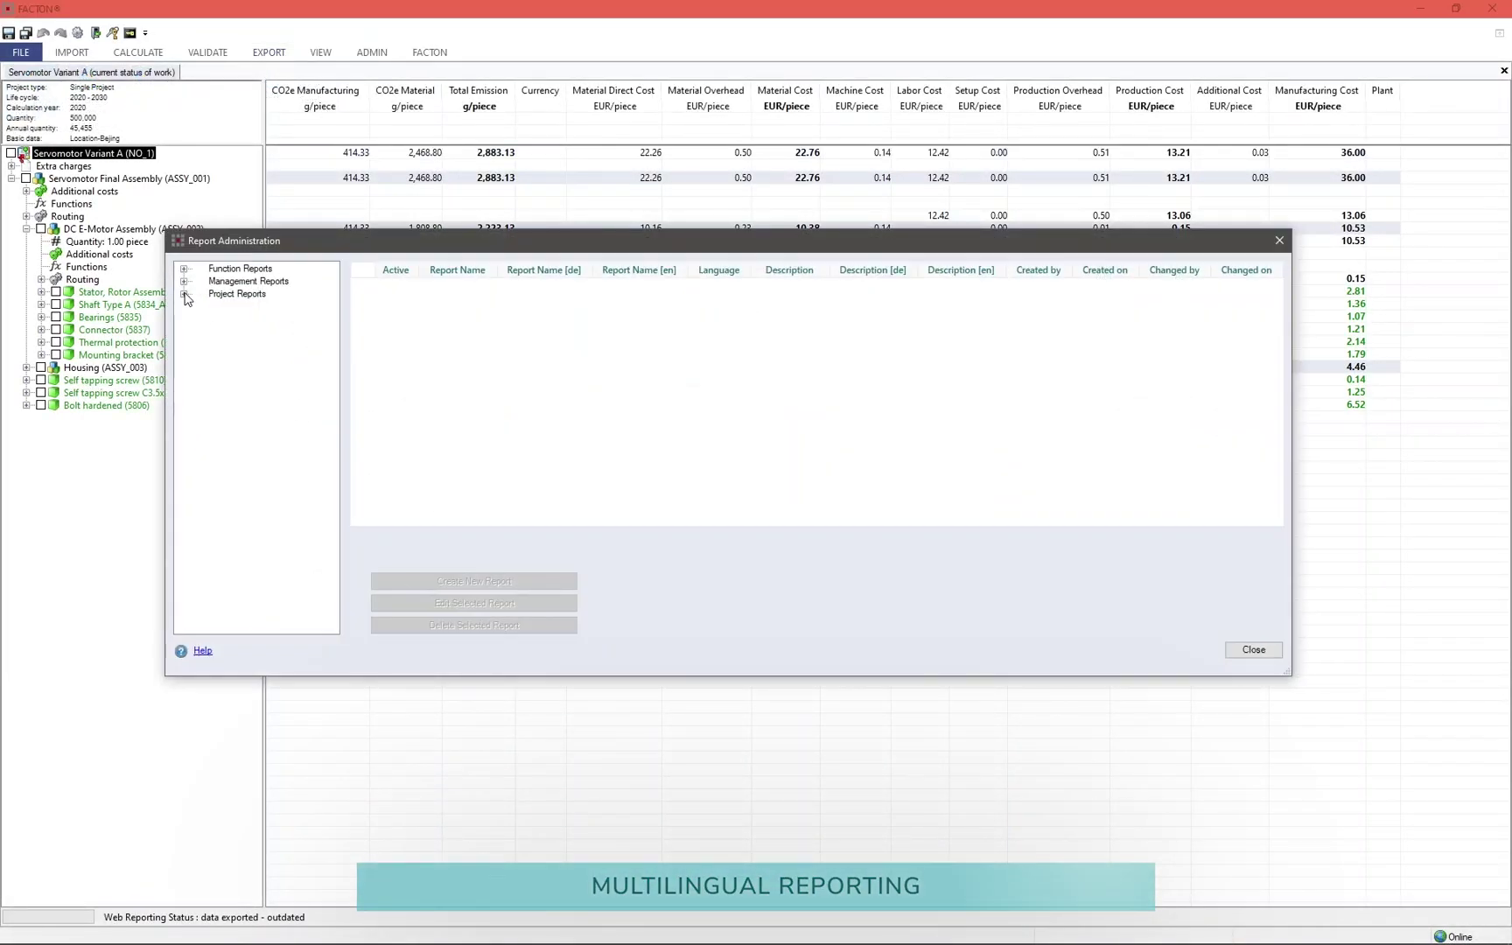
{"action": "left_click", "coordinate": [184, 296]}
{"action": "left_click", "coordinate": [274, 370]}
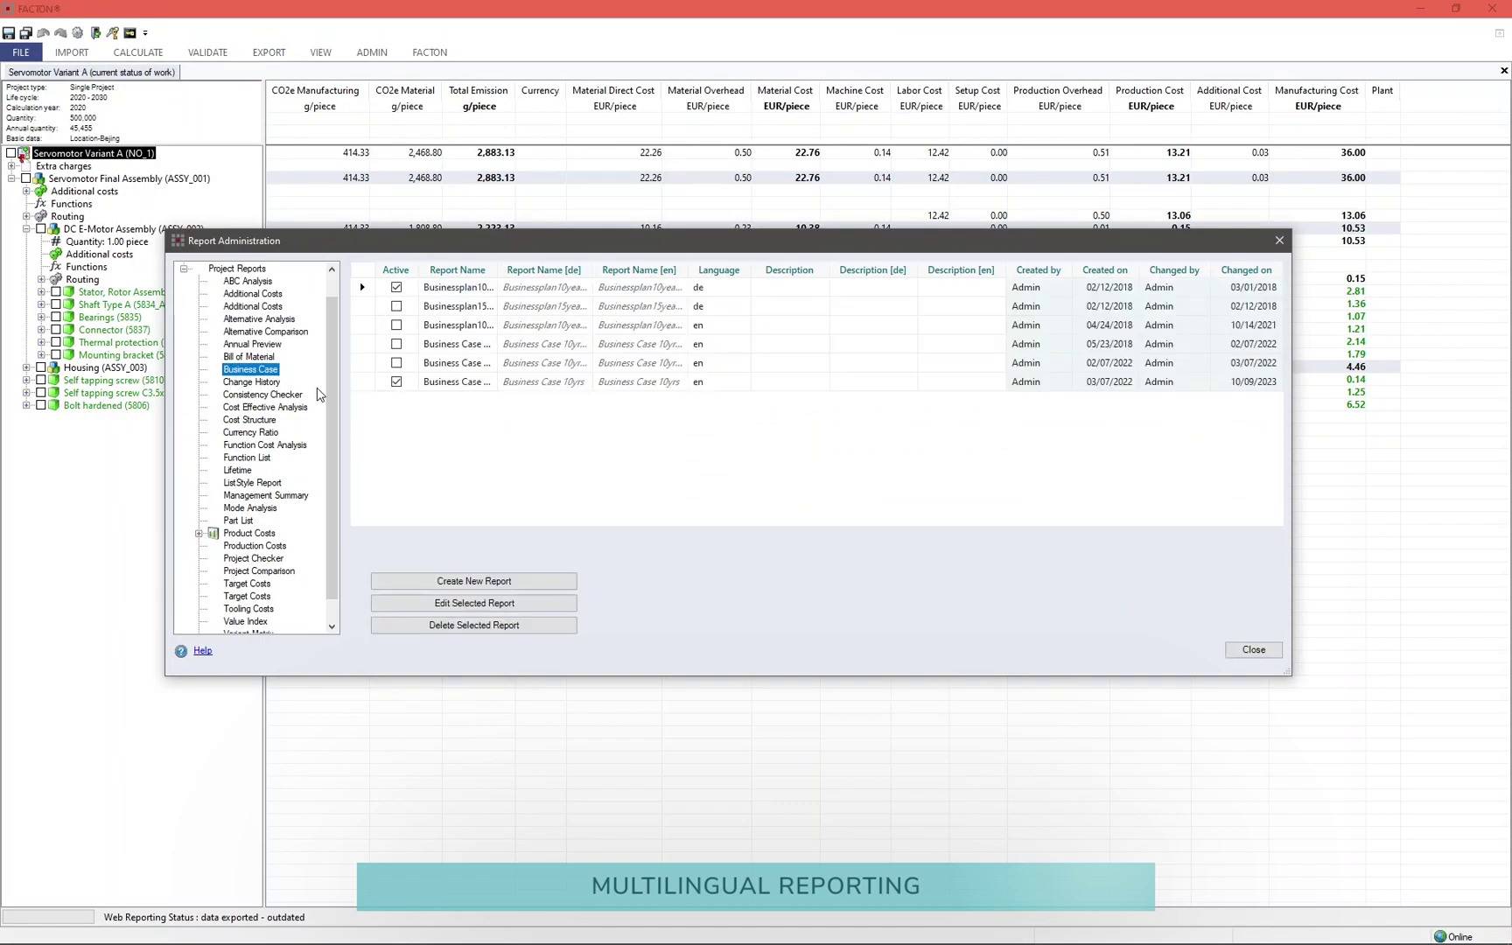
- Deactivate the first report and give the last one de and en with German and English descriptions
{"action": "left_click", "coordinate": [396, 288]}
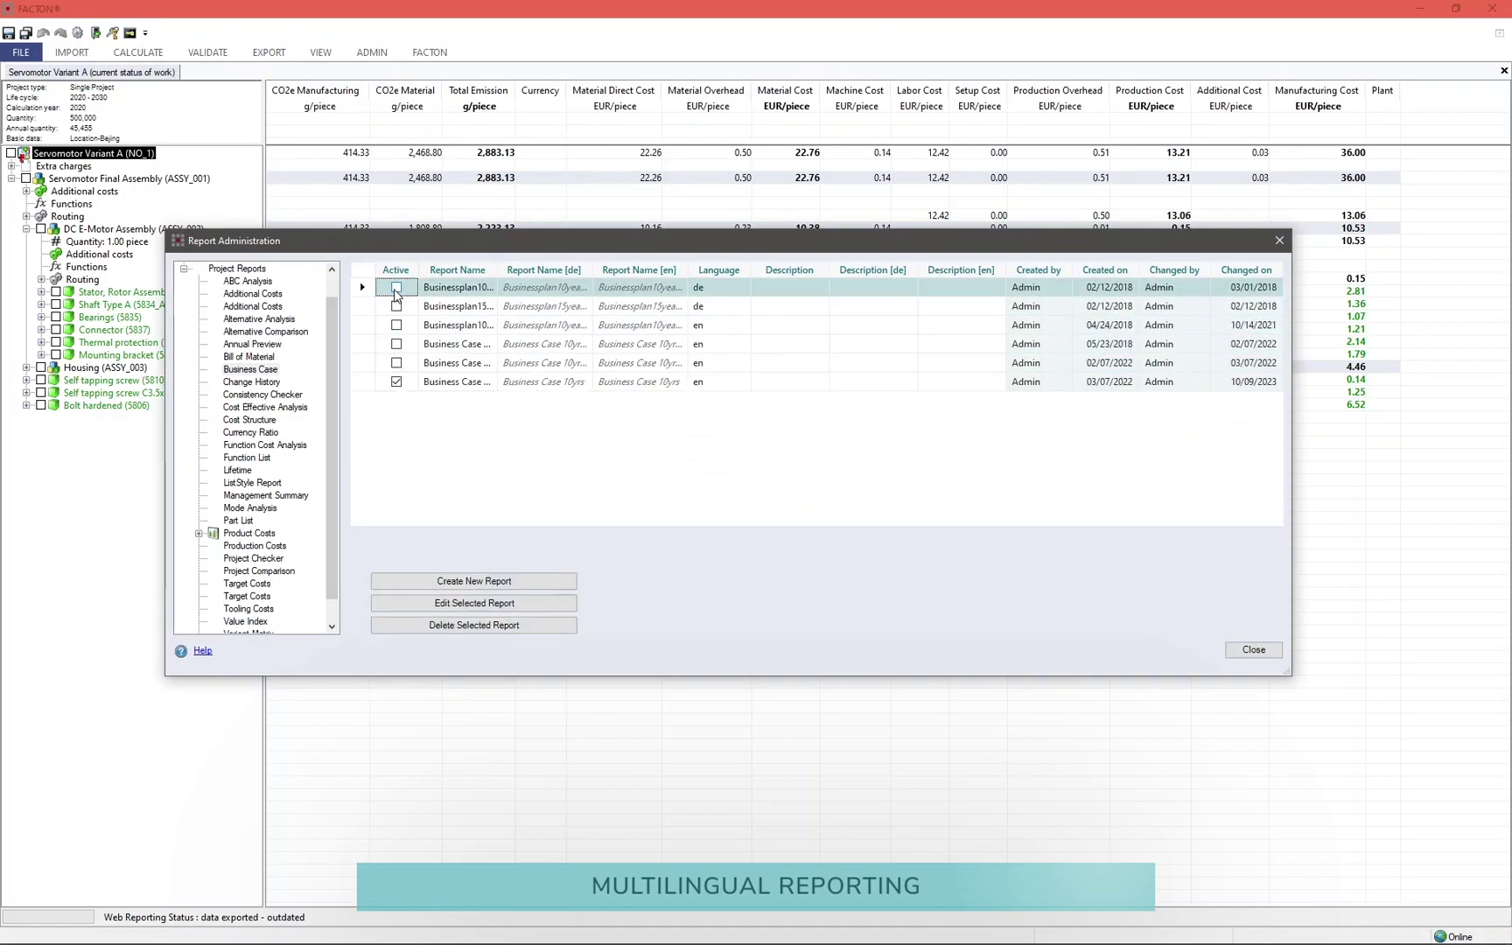
{"action": "left_click", "coordinate": [460, 381]}
{"action": "left_click", "coordinate": [732, 381]}
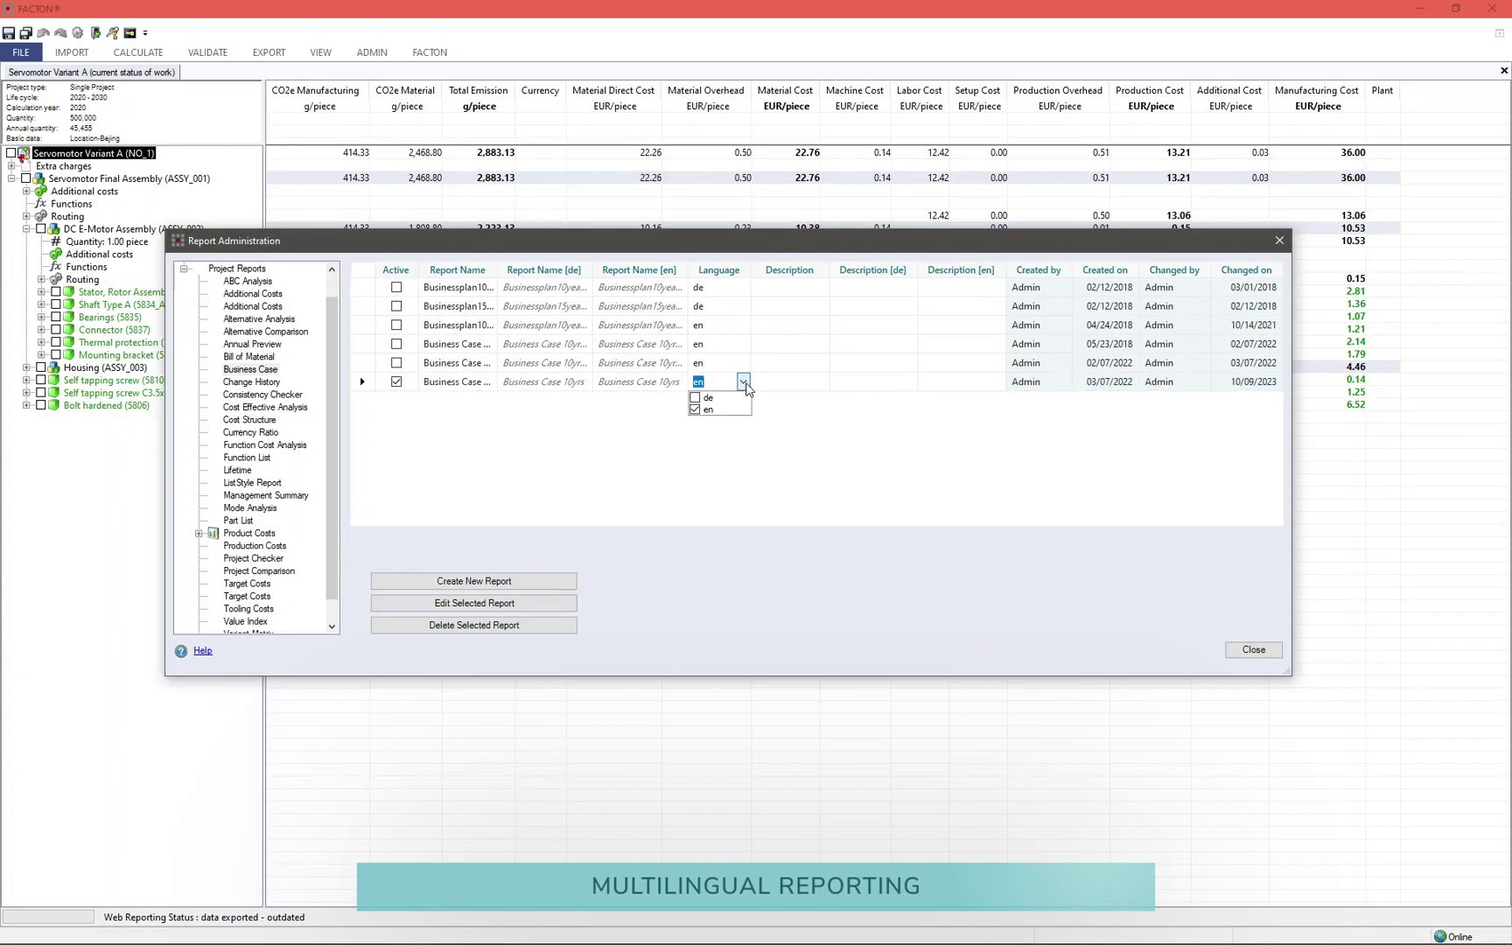
{"action": "left_click", "coordinate": [696, 397]}
{"action": "left_click", "coordinate": [859, 392]}
{"action": "left_click", "coordinate": [871, 379]}
{"action": "type", "text": "Beschreibung DE"}
{"action": "left_click", "coordinate": [935, 382]}
{"action": "type", "text": "Des"}
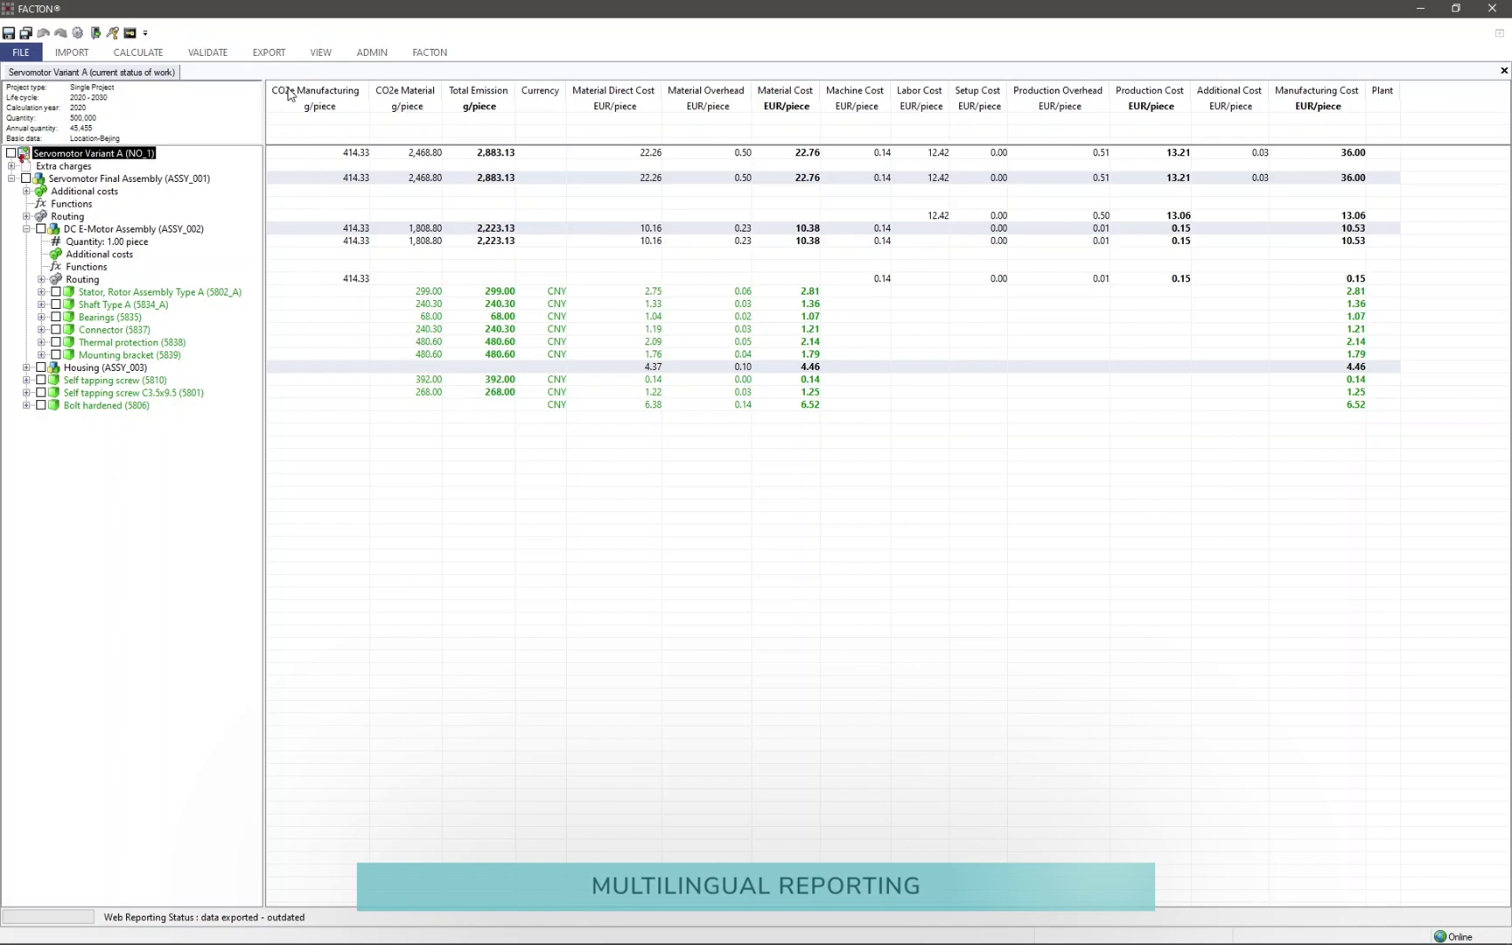
- Open the Execute Report list showing Management Summary and Business Case reports
{"action": "left_click", "coordinate": [273, 57]}
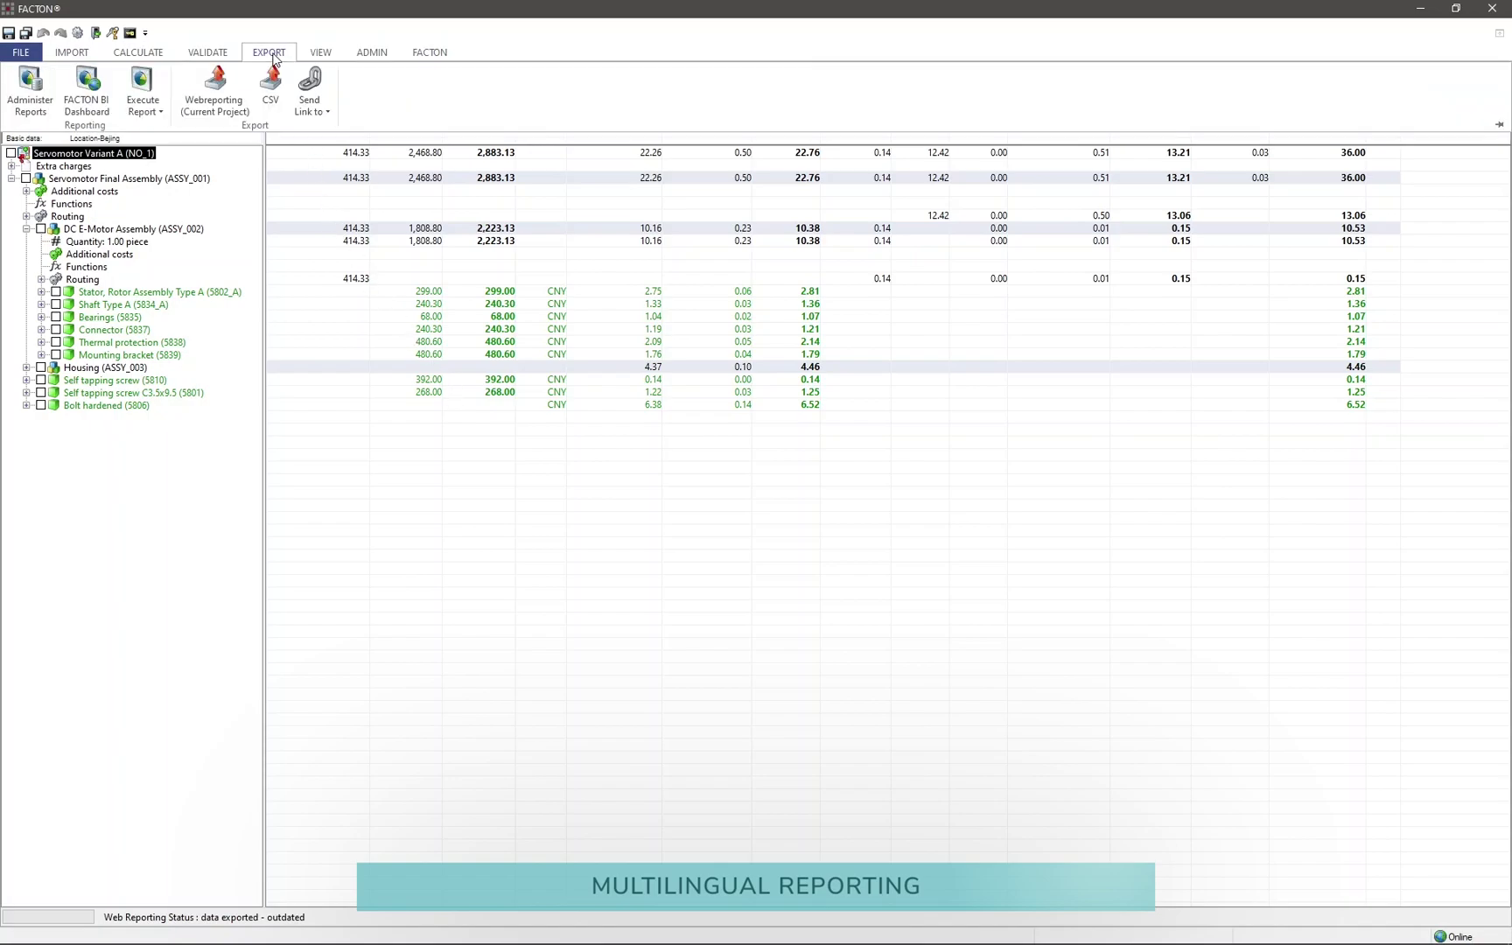
{"action": "left_click", "coordinate": [143, 111]}
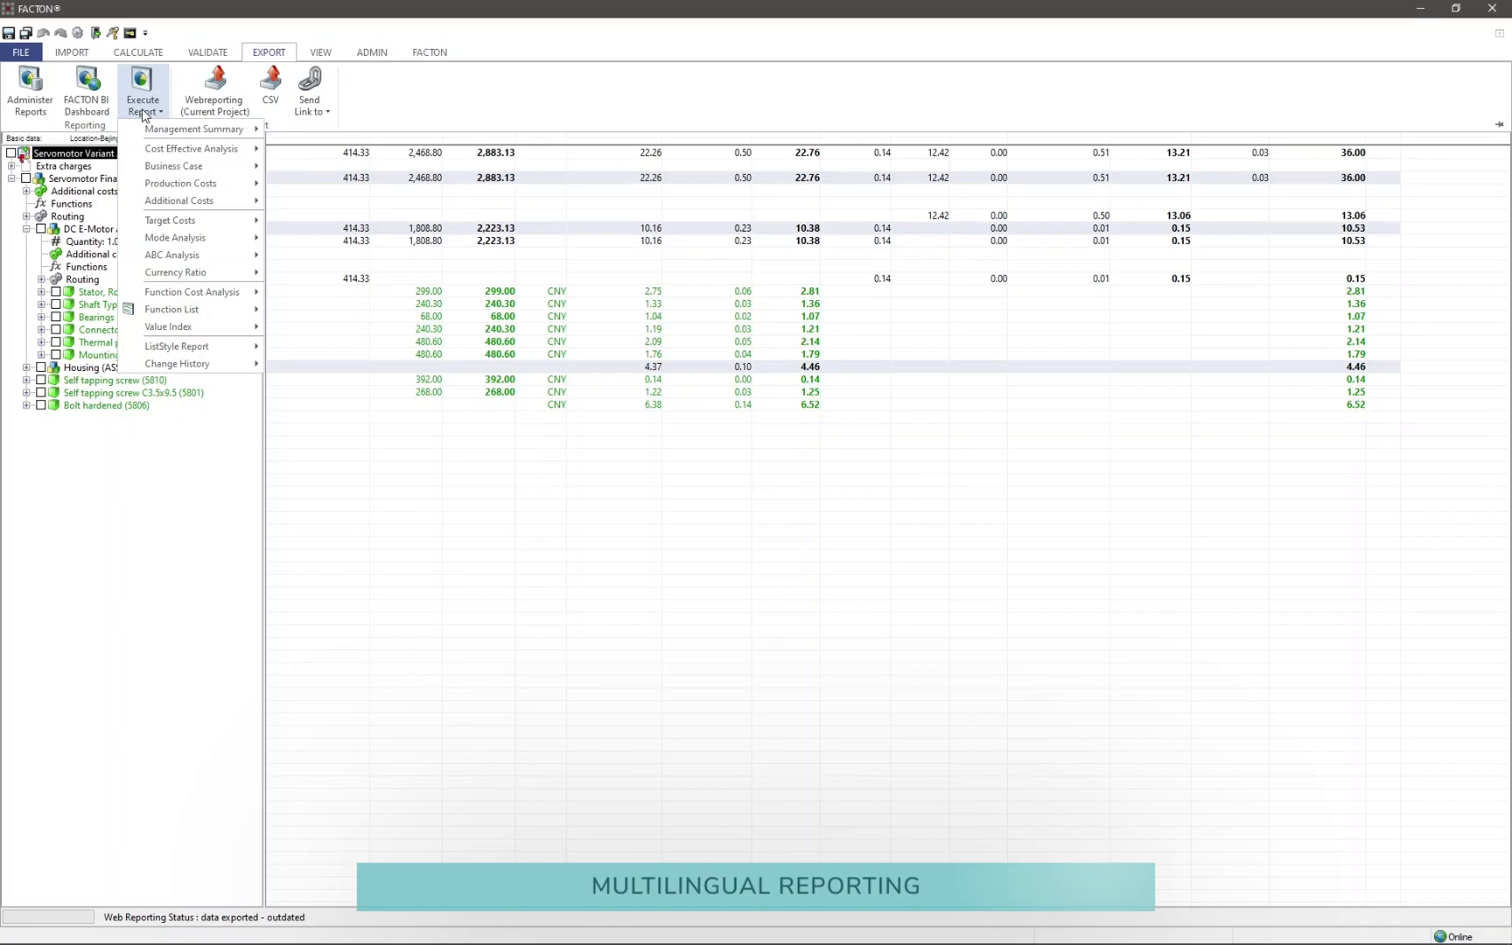